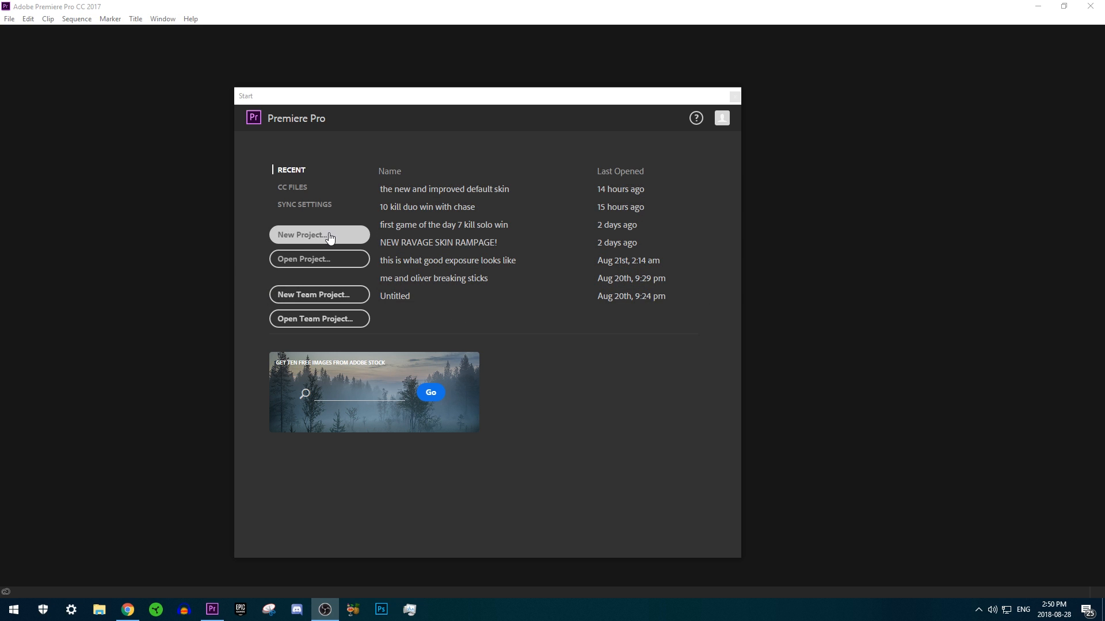
Step: Start a new project and name it "tutorial project"
{"action": "left_click", "coordinate": [355, 267]}
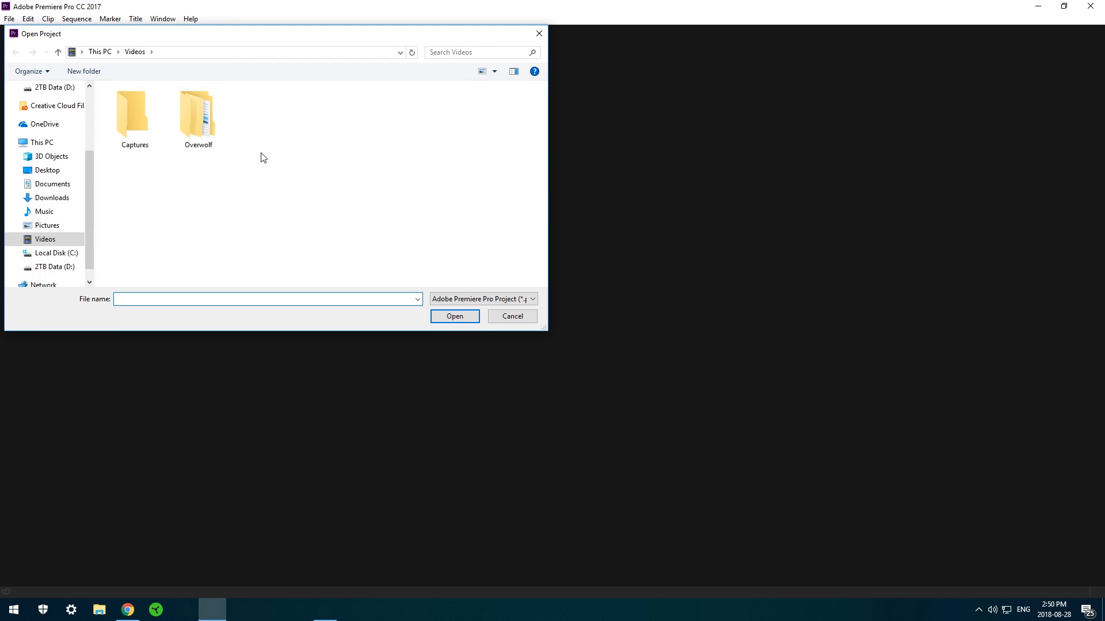
{"action": "left_click", "coordinate": [544, 38]}
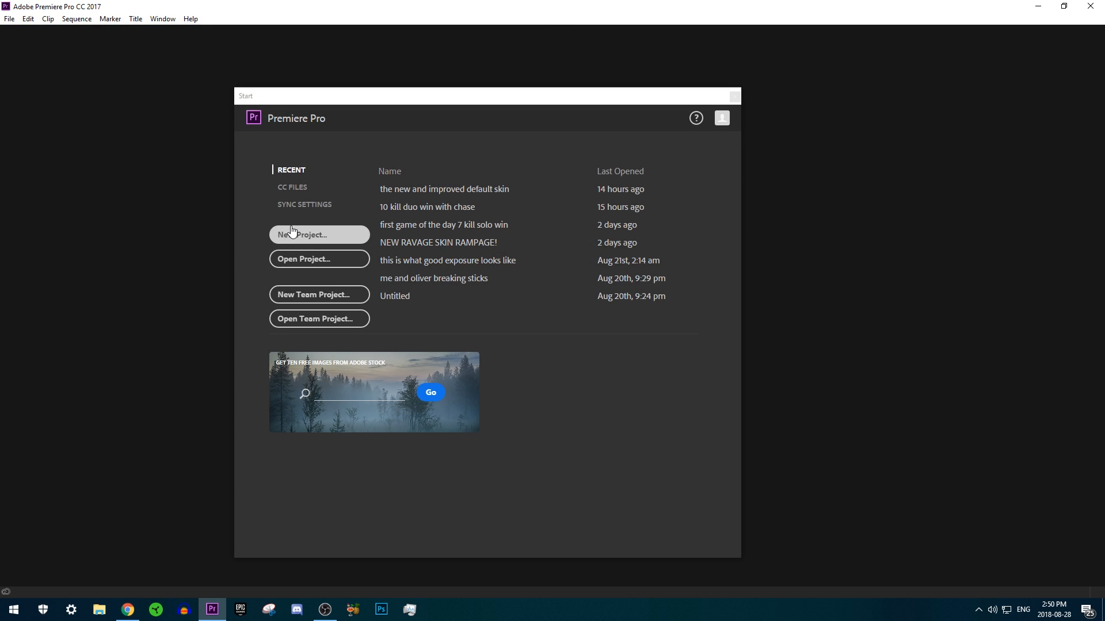
{"action": "left_click", "coordinate": [292, 236]}
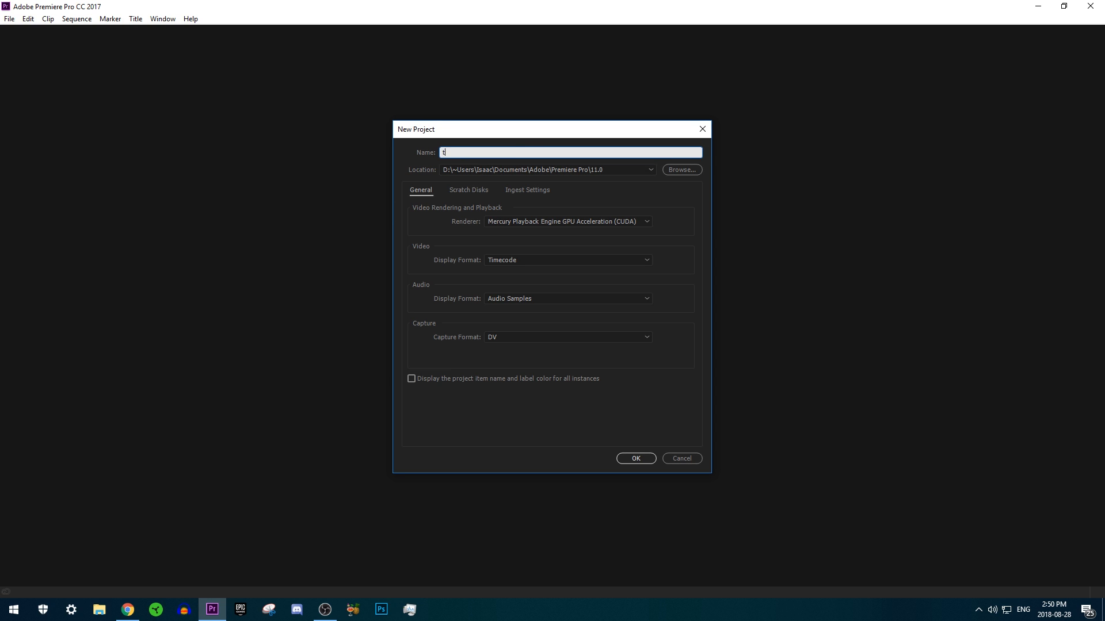
{"action": "type", "text": "tutorial"}
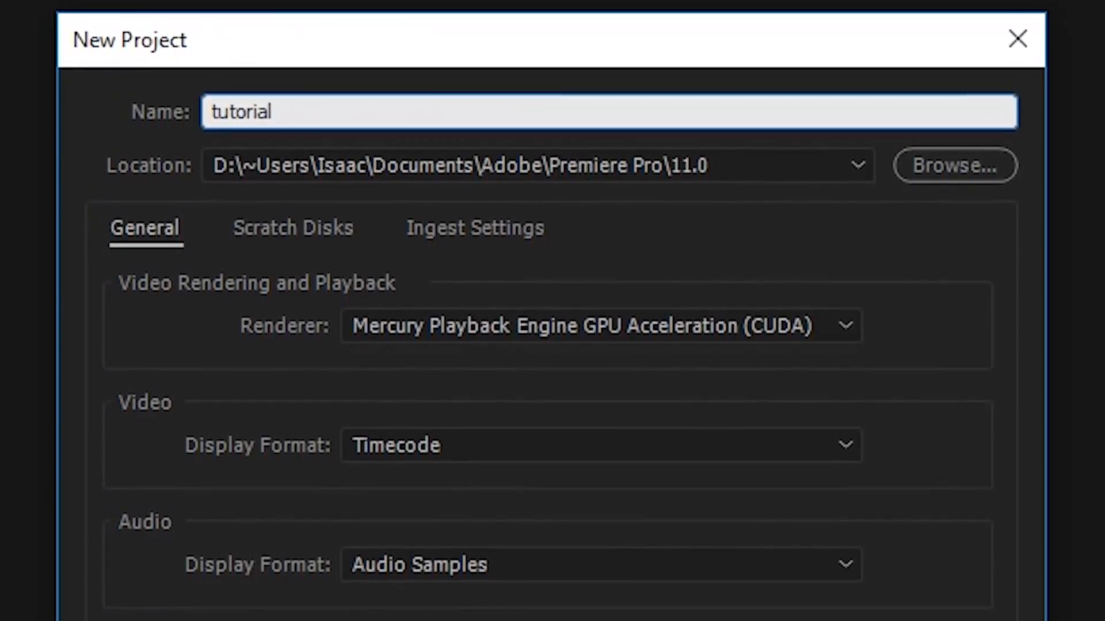
{"action": "type", "text": " project"}
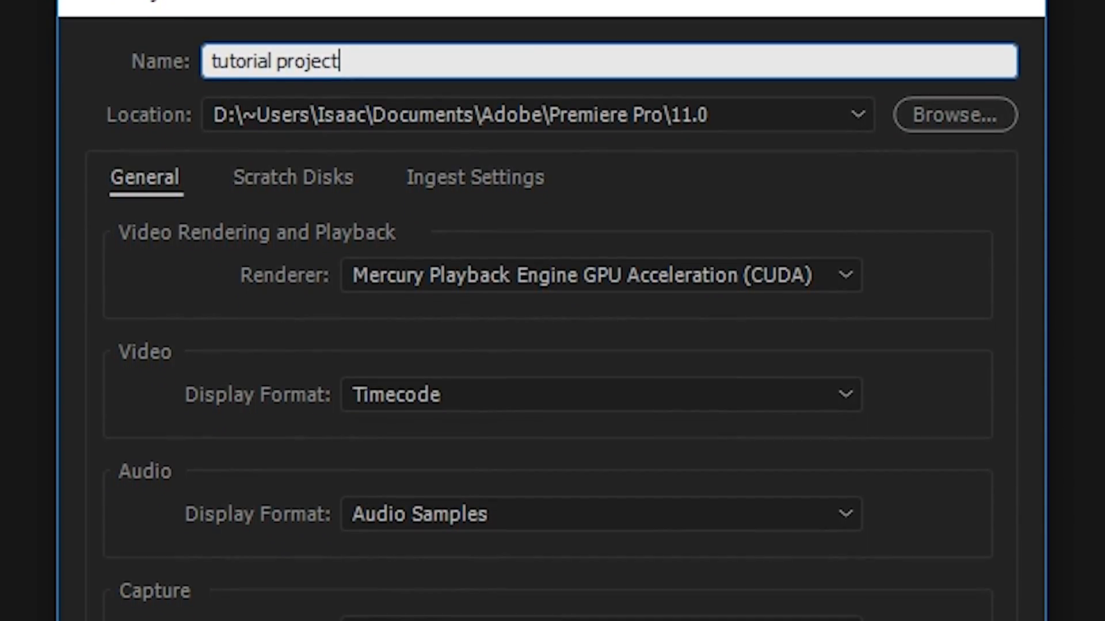
Step: Review the renderer, video and audio display format and capture format options, keeping CUDA GPU Acceleration, Timecode, Audio Samples and DV
{"action": "left_click", "coordinate": [466, 276]}
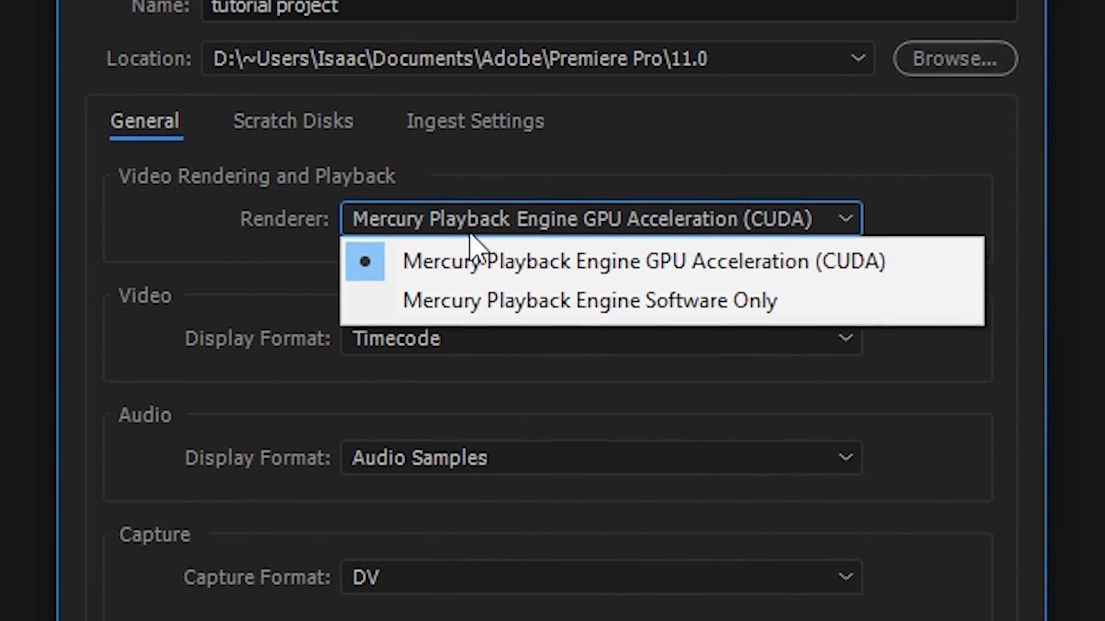
{"action": "left_click", "coordinate": [614, 229]}
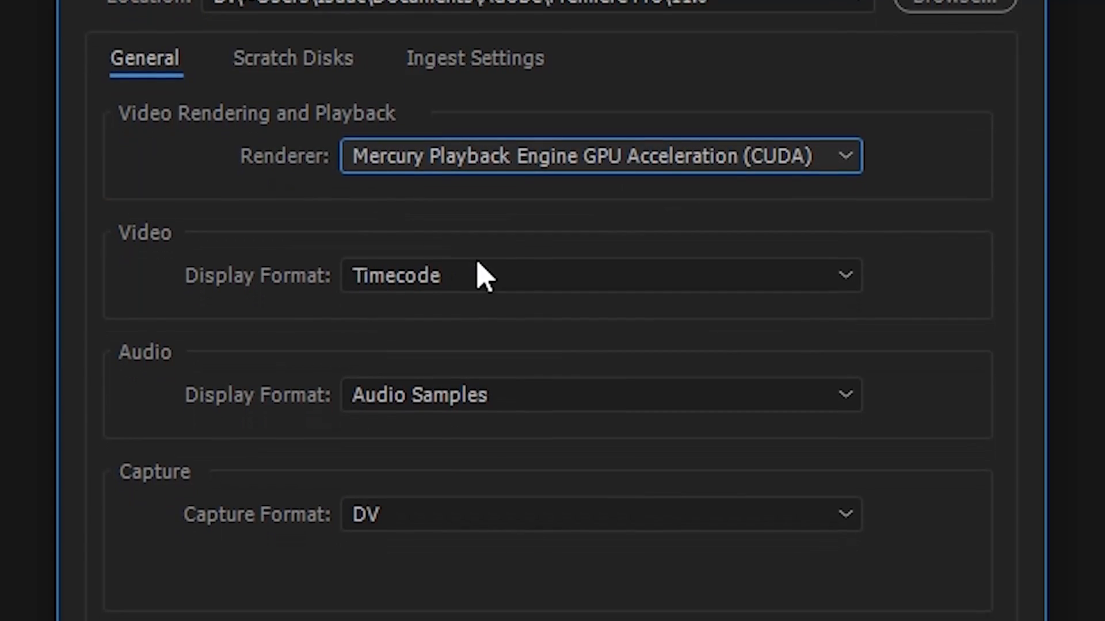
{"action": "left_click", "coordinate": [471, 278]}
{"action": "left_click", "coordinate": [483, 314]}
{"action": "left_click", "coordinate": [474, 337]}
{"action": "left_click", "coordinate": [478, 379]}
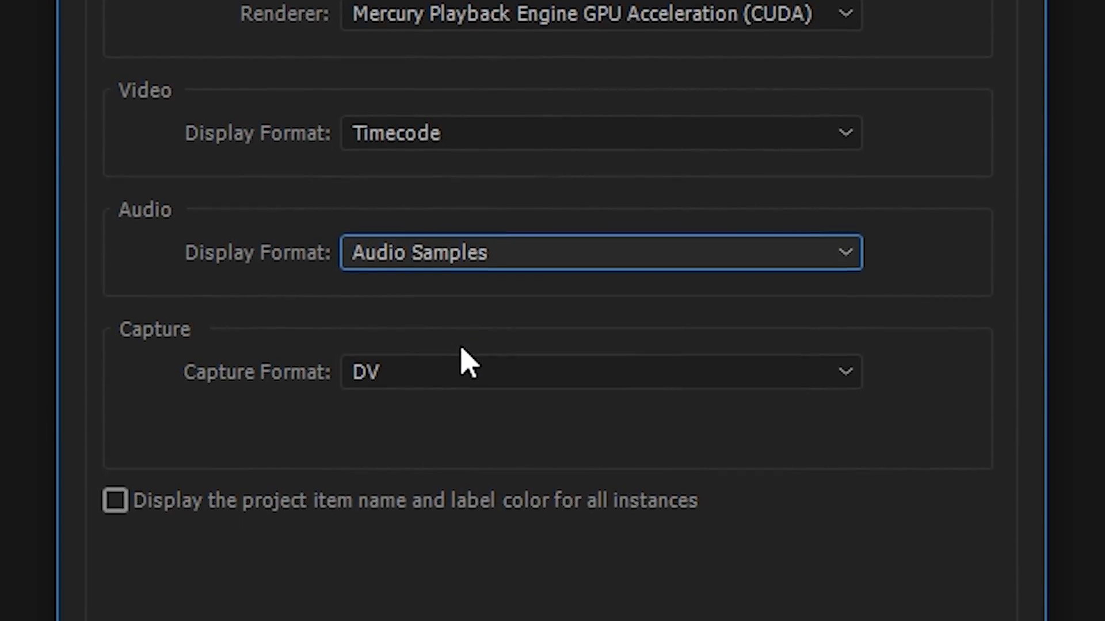
{"action": "left_click", "coordinate": [469, 365]}
{"action": "left_click", "coordinate": [610, 375]}
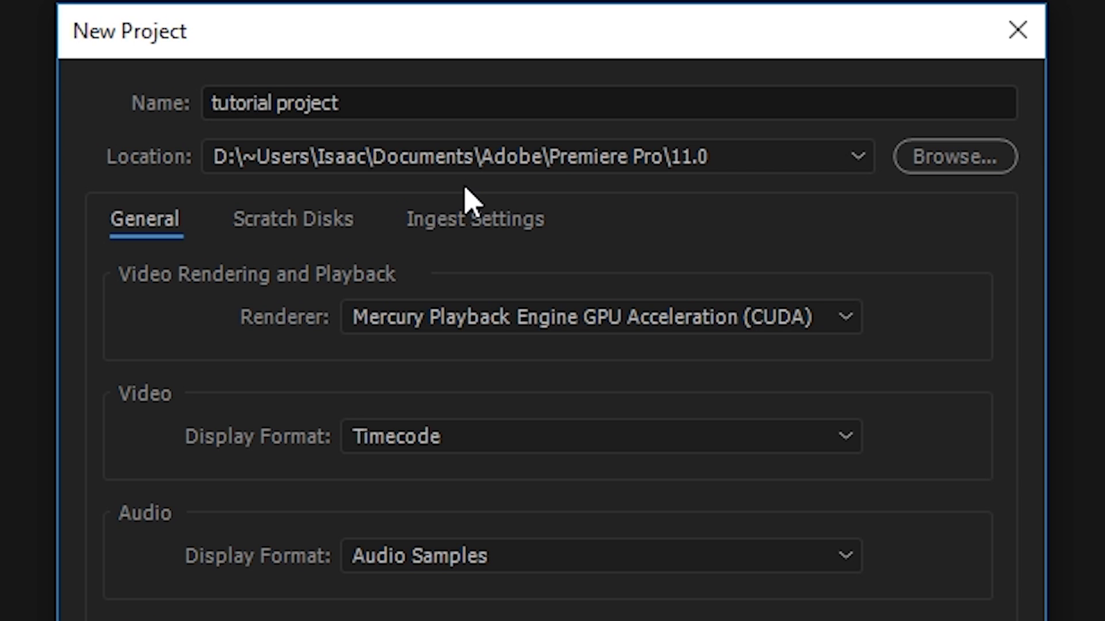
Step: Check the project location, keep the Premiere Pro 11.0 documents folder, and create the project
{"action": "left_click", "coordinate": [802, 163]}
{"action": "left_click", "coordinate": [760, 163]}
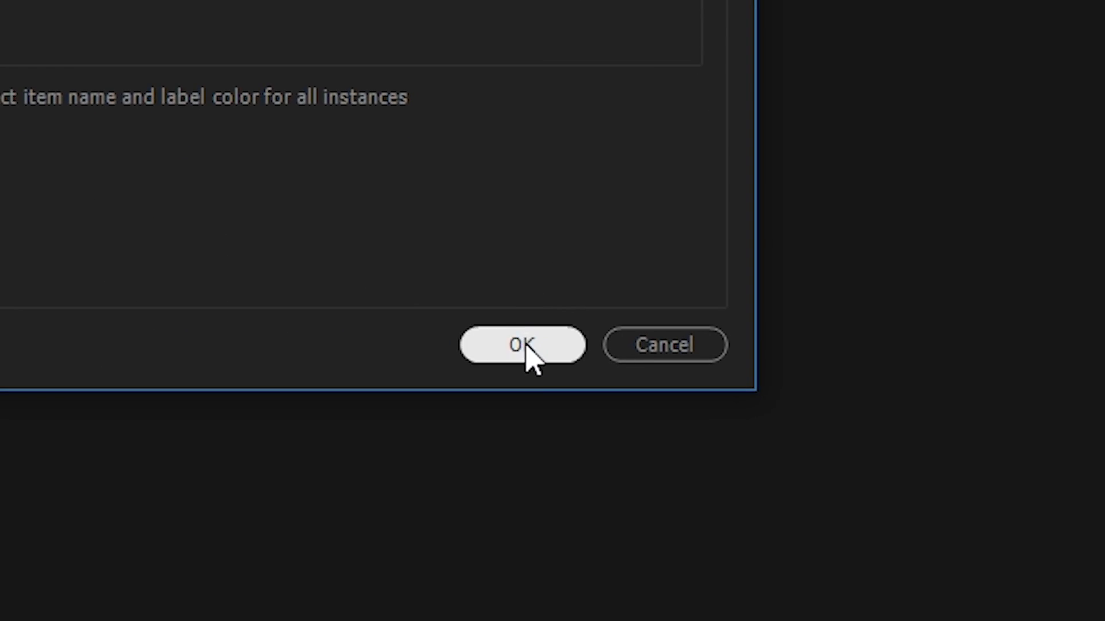
{"action": "left_click", "coordinate": [522, 345]}
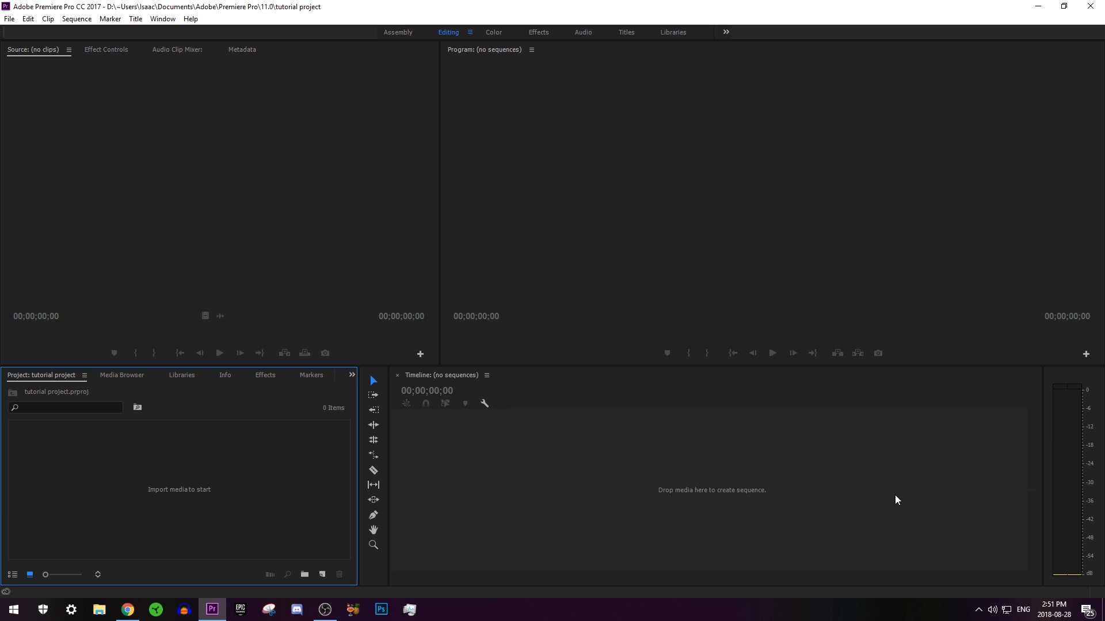
Step: Import Aerial Shot Of Trees.mp4, DJI_0004.MP4 and Pexels Videos 4326.mp4 into the project bin
{"action": "key", "text": "alt+Tab"}
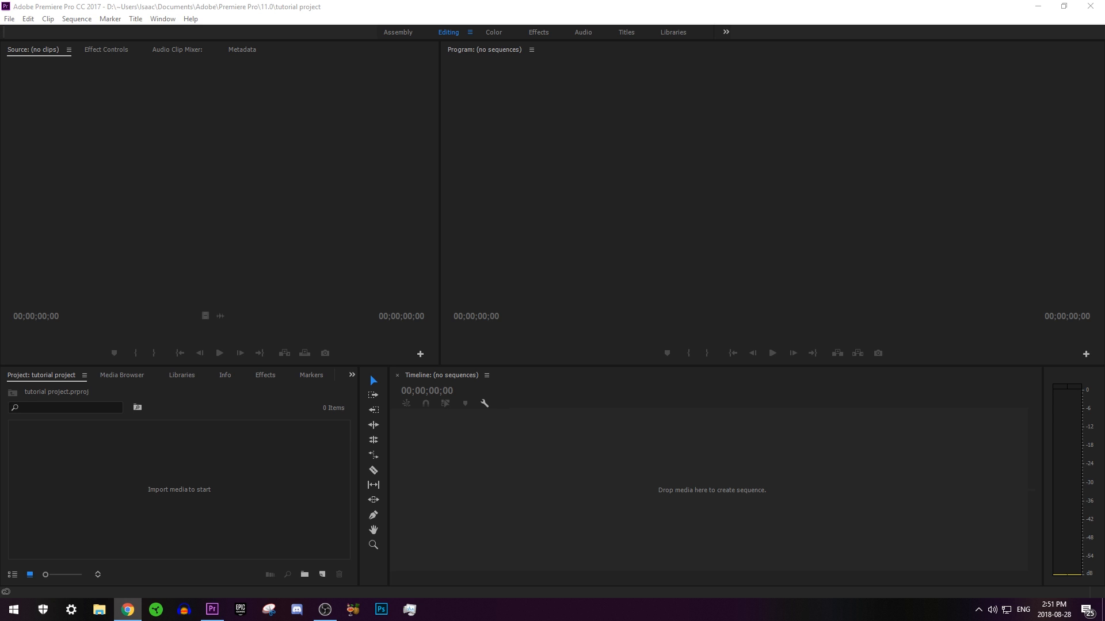
{"action": "left_click_drag", "start_coordinate": [719, 486], "coordinate": [230, 477]}
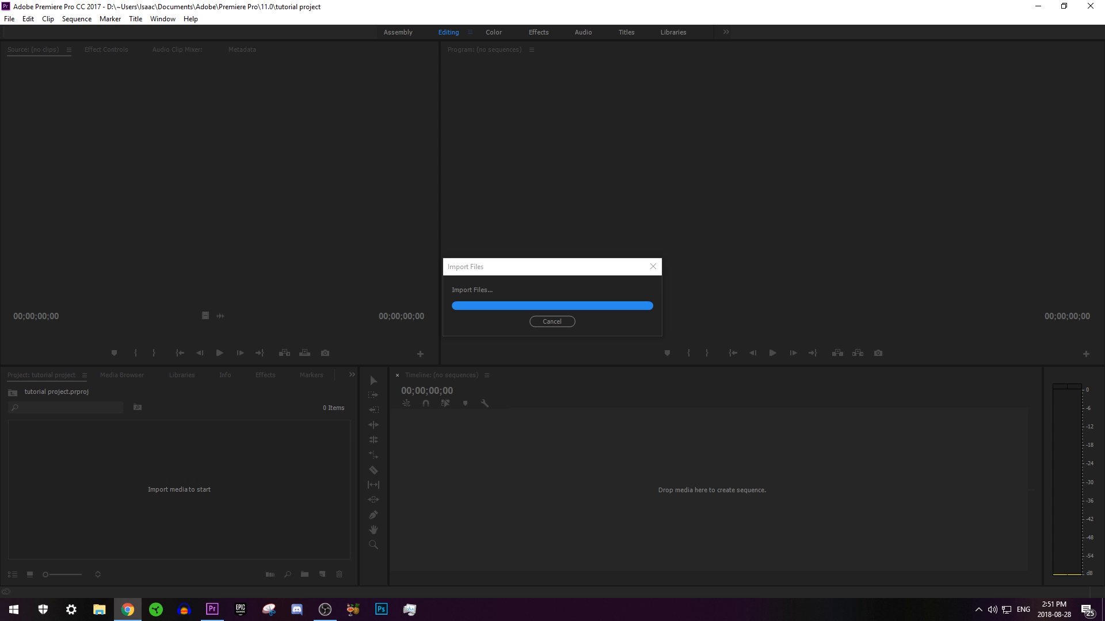
{"action": "left_click_drag", "start_coordinate": [716, 511], "coordinate": [192, 471]}
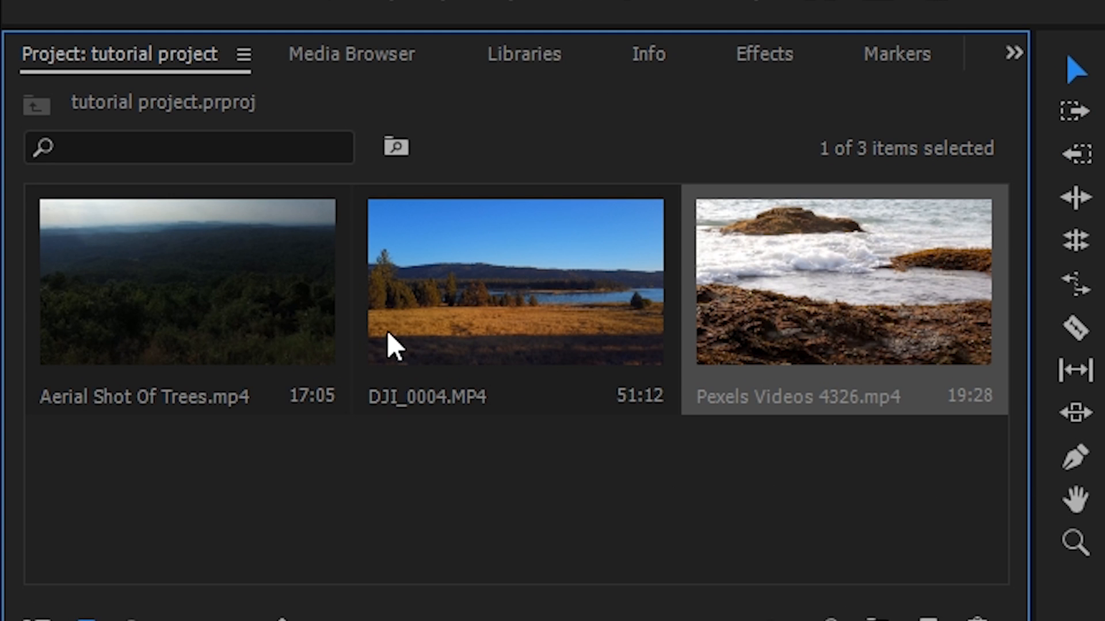
Step: Examine the three imported clips in the project bin
{"action": "left_click", "coordinate": [334, 345]}
{"action": "left_click", "coordinate": [439, 337]}
{"action": "left_click", "coordinate": [779, 313]}
{"action": "left_click", "coordinate": [326, 328]}
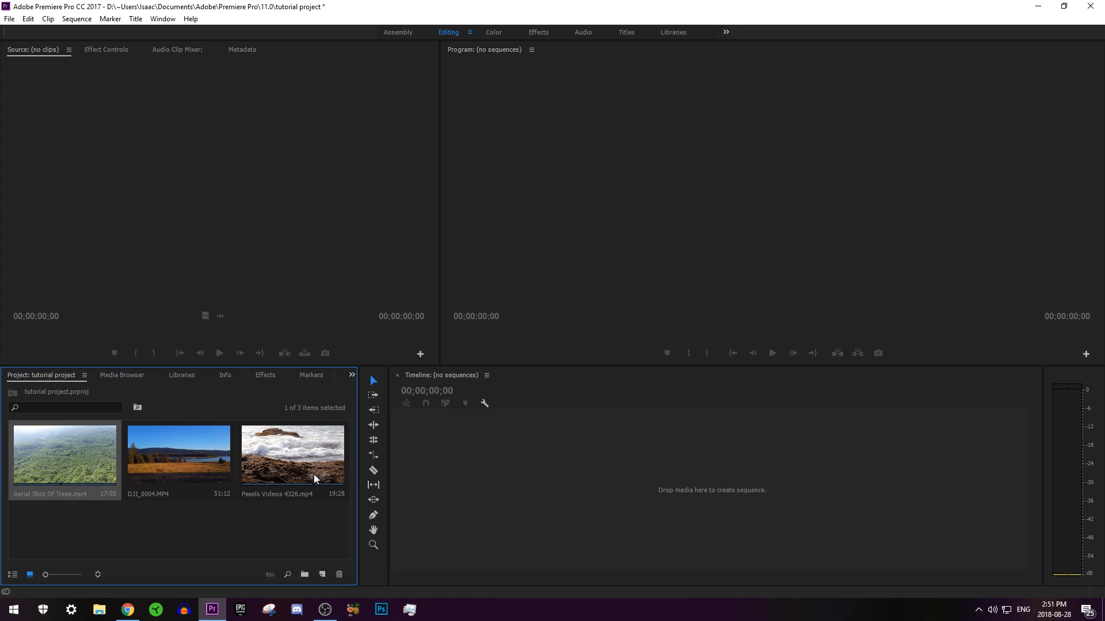
Step: Load Pexels Videos 4326.mp4 into the Source monitor and play its first couple of seconds from the start
{"action": "double_click", "coordinate": [312, 472]}
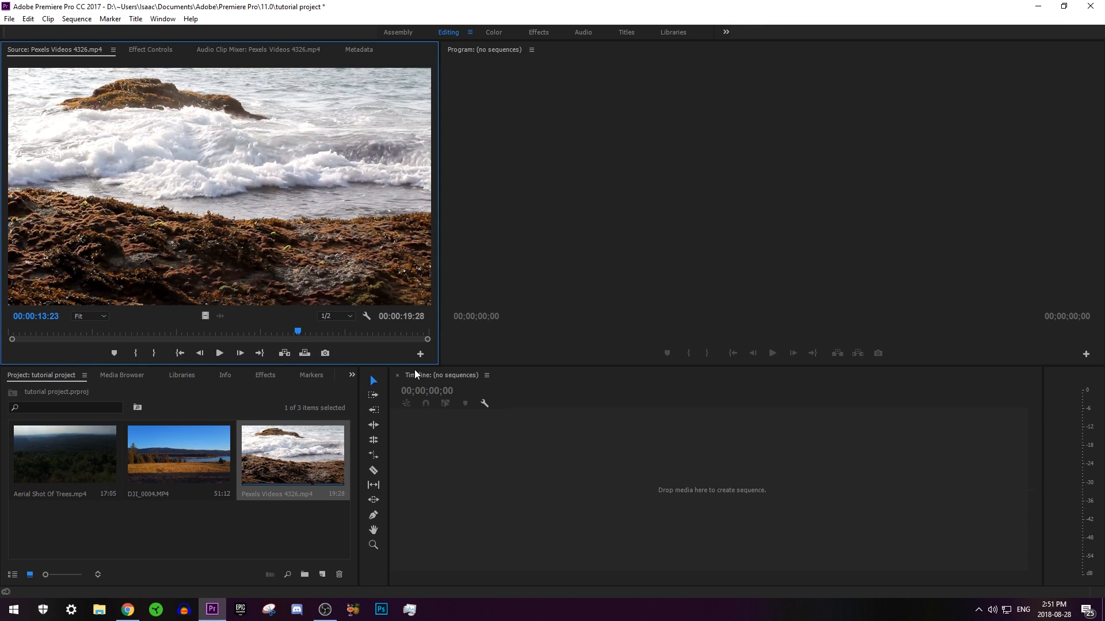
{"action": "left_click_drag", "start_coordinate": [188, 333], "coordinate": [10, 334]}
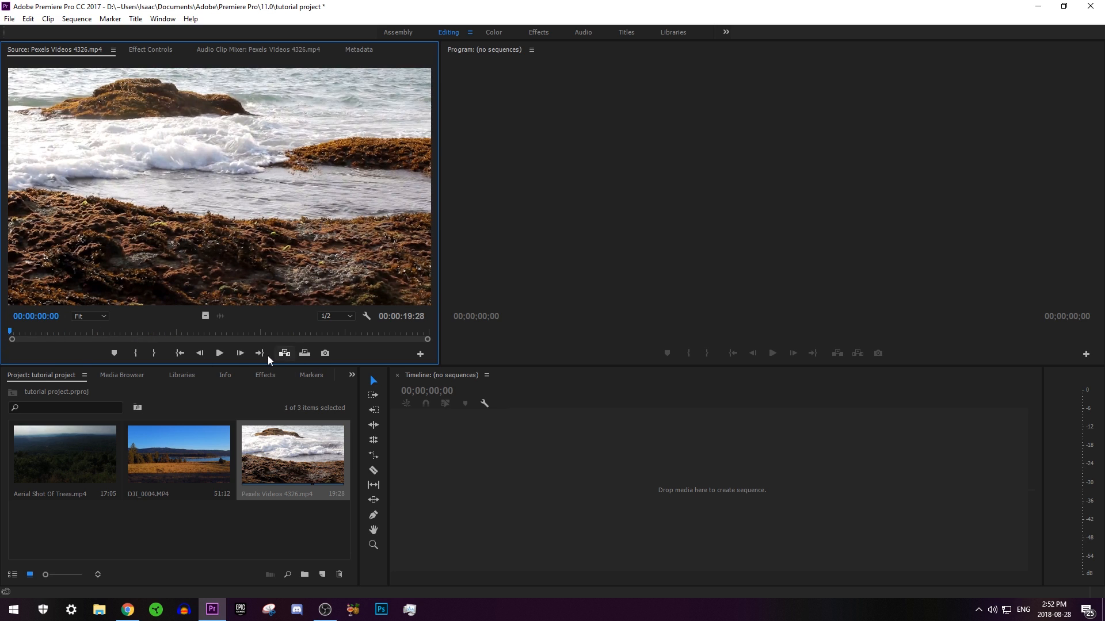
{"action": "left_click", "coordinate": [222, 354]}
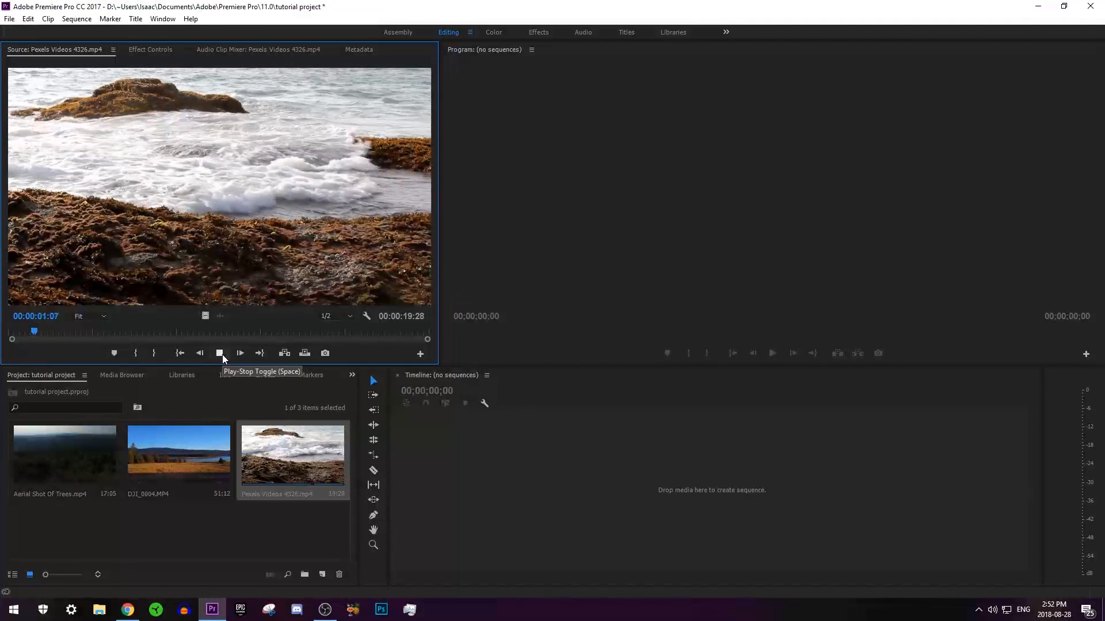
{"action": "left_click", "coordinate": [222, 354]}
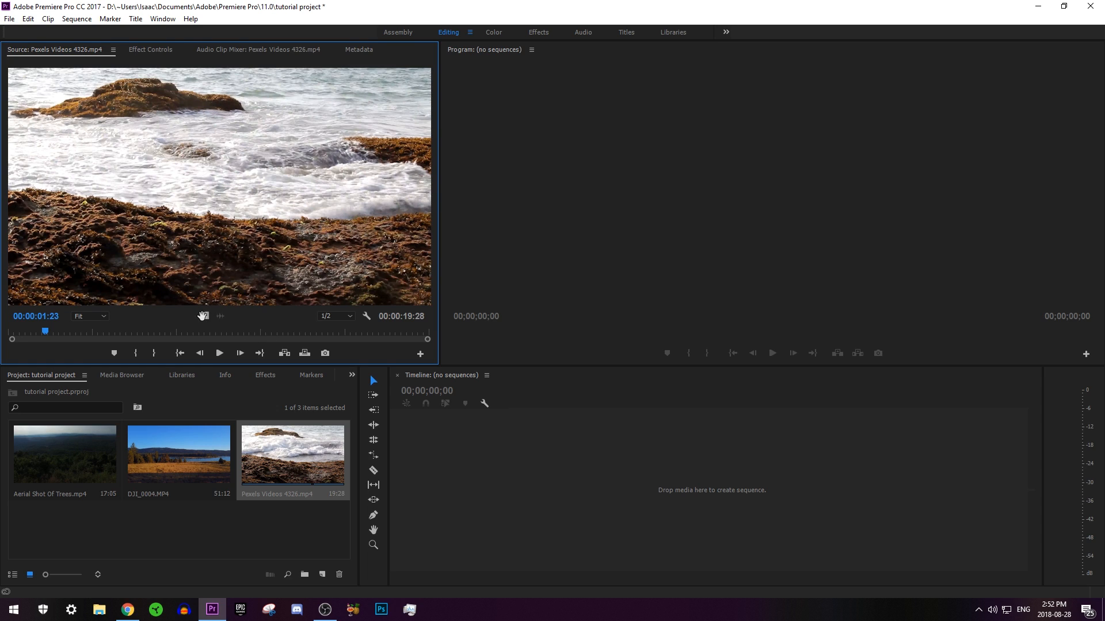
Step: Create a sequence from only the video of Pexels Videos 4326.mp4 and put the playhead at its start
{"action": "left_click_drag", "start_coordinate": [201, 316], "coordinate": [508, 481]}
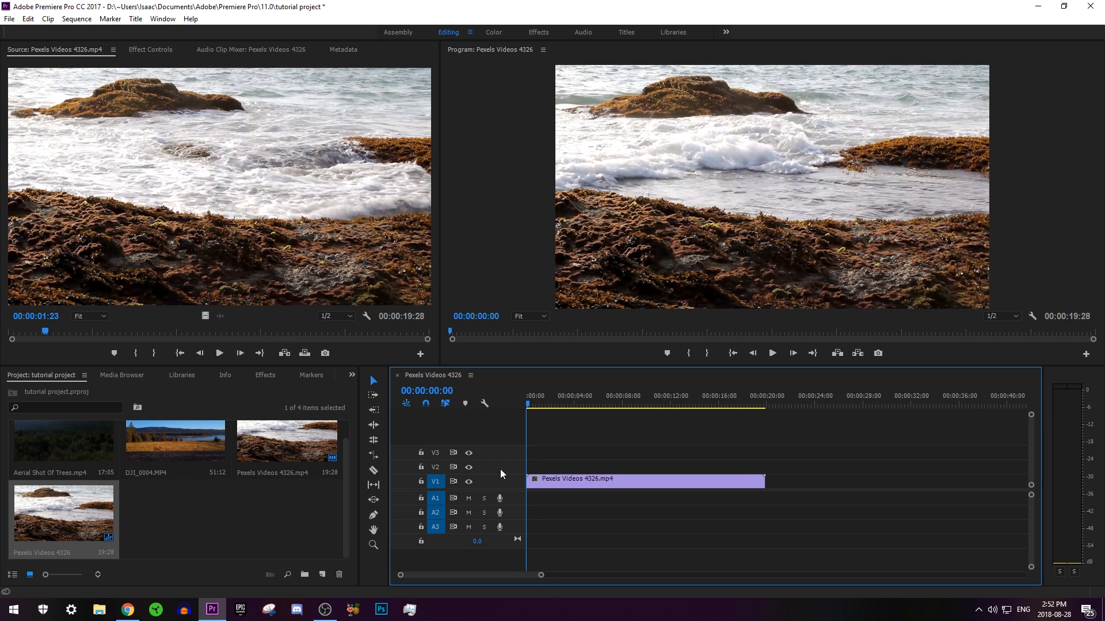
{"action": "left_click", "coordinate": [540, 402]}
{"action": "mouse_move", "coordinate": [540, 403]}
{"action": "left_mouse_down"}
{"action": "mouse_move", "coordinate": [742, 401]}
{"action": "mouse_move", "coordinate": [531, 409]}
{"action": "left_mouse_up"}
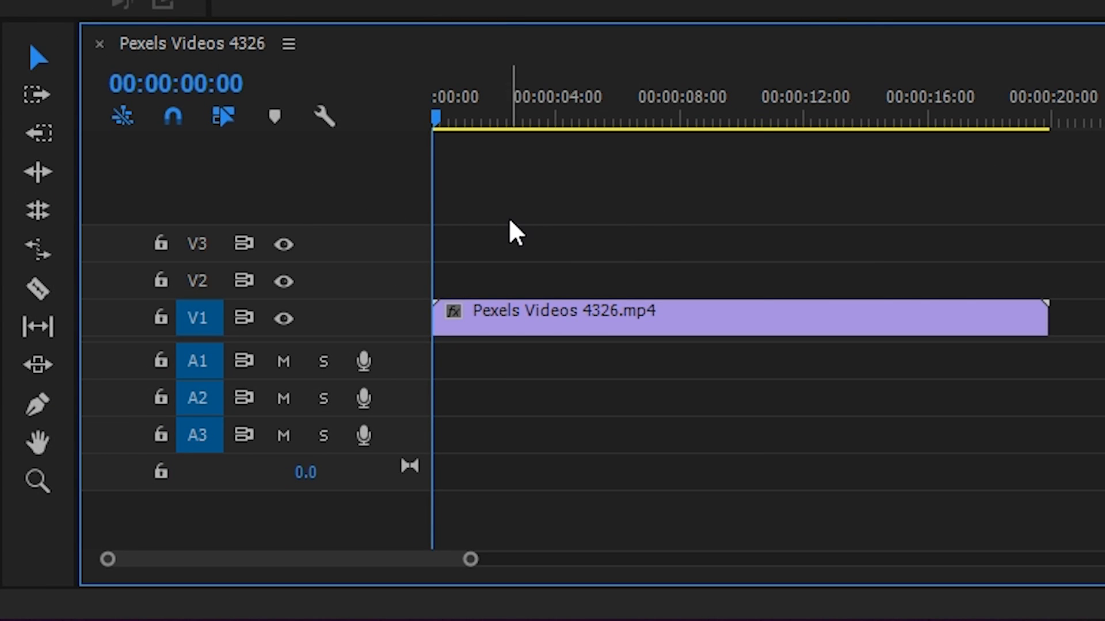
Step: Try splitting the clip on V1 with the Razor tool at about 2.5, 9 and 15 seconds
{"action": "left_click", "coordinate": [38, 174]}
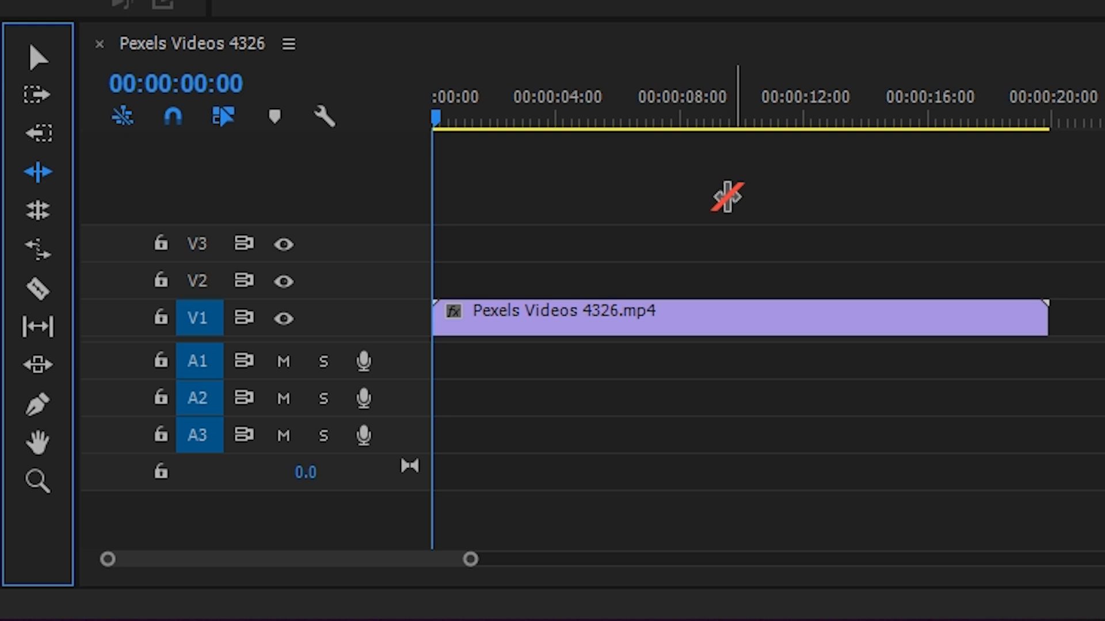
{"action": "key", "text": "v"}
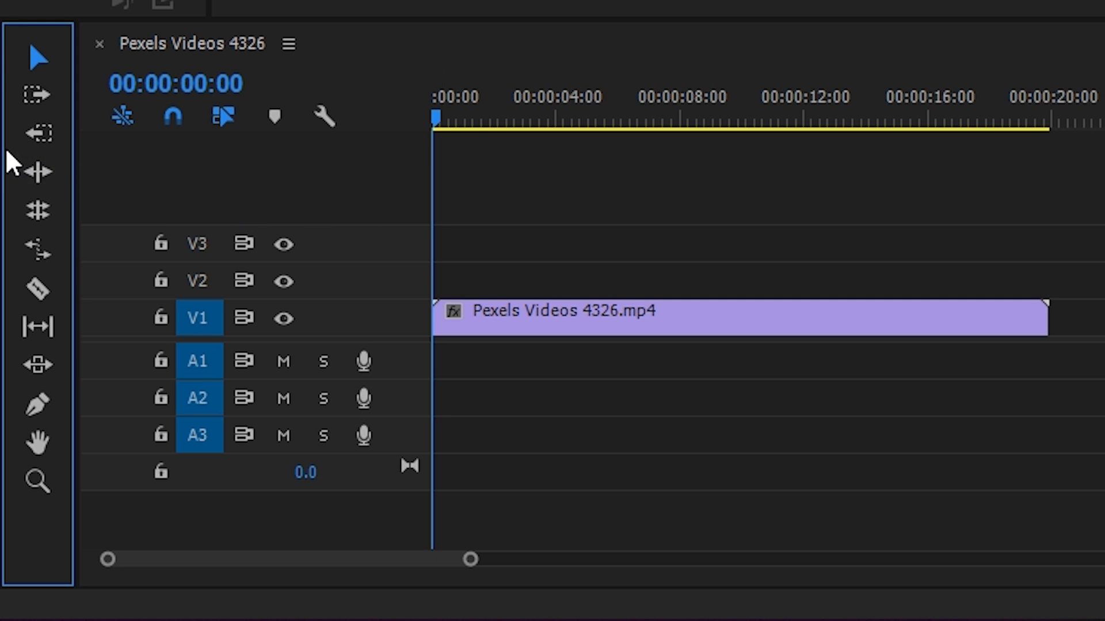
{"action": "left_click", "coordinate": [56, 283]}
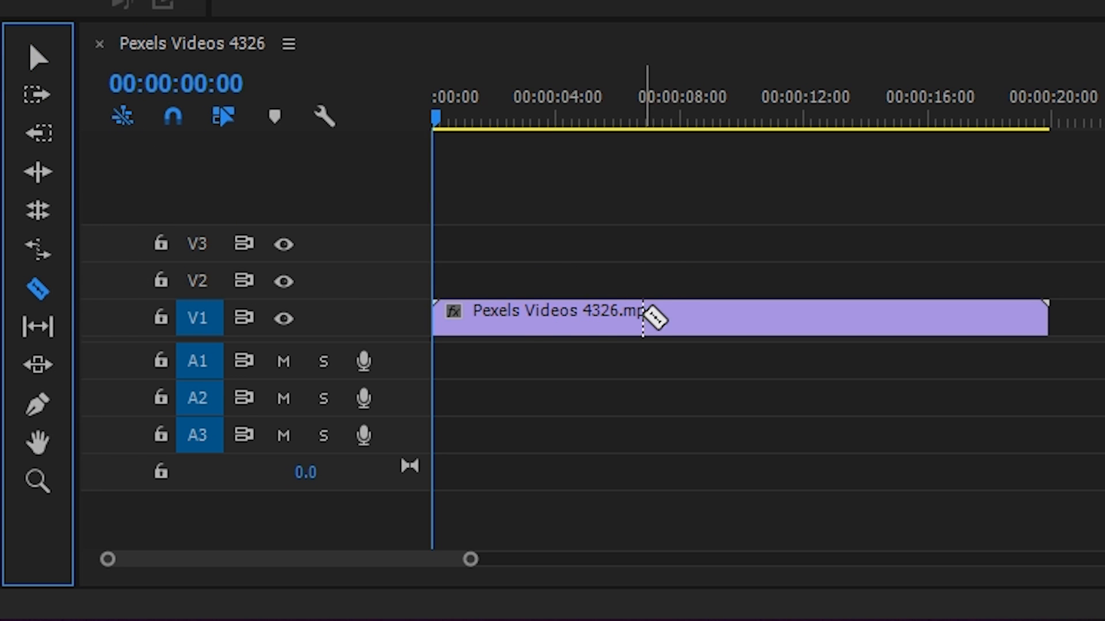
{"action": "left_click", "coordinate": [512, 317]}
{"action": "left_click", "coordinate": [705, 317]}
{"action": "left_click", "coordinate": [893, 318]}
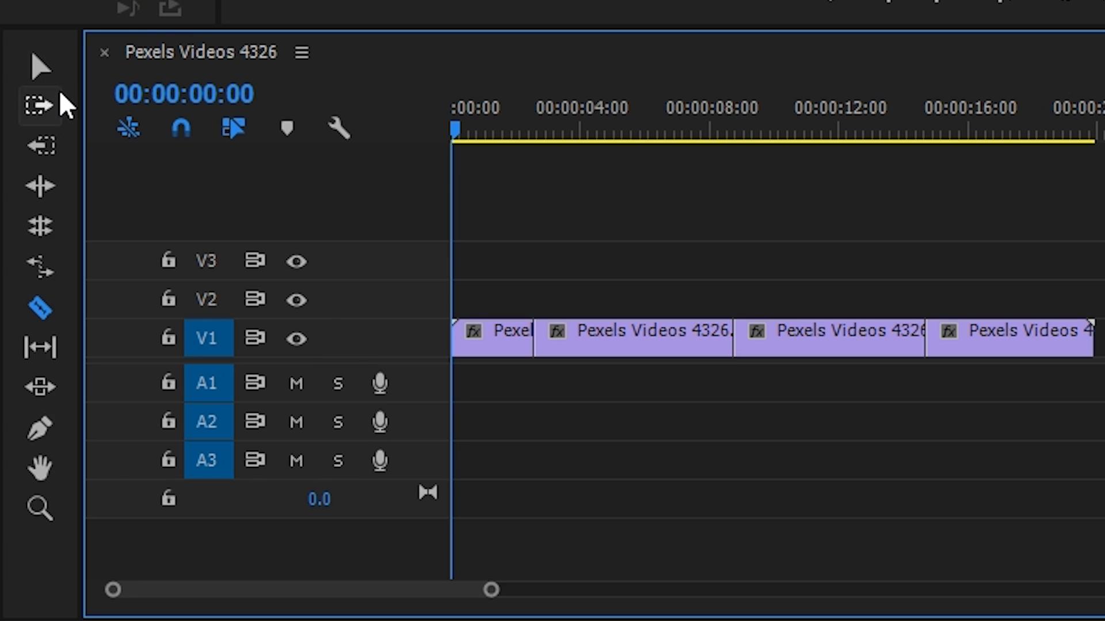
Step: Scrub through the split clip and undo its three razor cuts
{"action": "left_click_drag", "start_coordinate": [471, 129], "coordinate": [641, 138]}
{"action": "left_click_drag", "start_coordinate": [675, 192], "coordinate": [575, 216]}
{"action": "key", "text": "ctrl+z"}
{"action": "key", "text": "ctrl+z"}
{"action": "key", "text": "ctrl+z"}
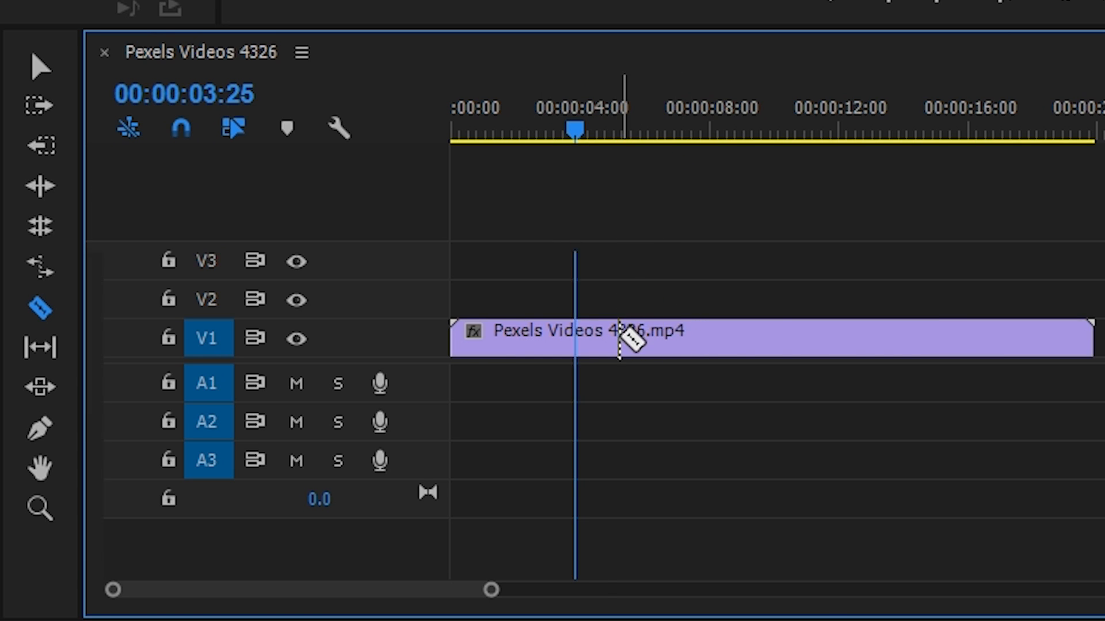
Step: Split the Pexels clip on V1 with the Razor tool at about 5 and 16 seconds
{"action": "left_click", "coordinate": [619, 338]}
{"action": "left_click", "coordinate": [968, 338]}
{"action": "left_click", "coordinate": [49, 60]}
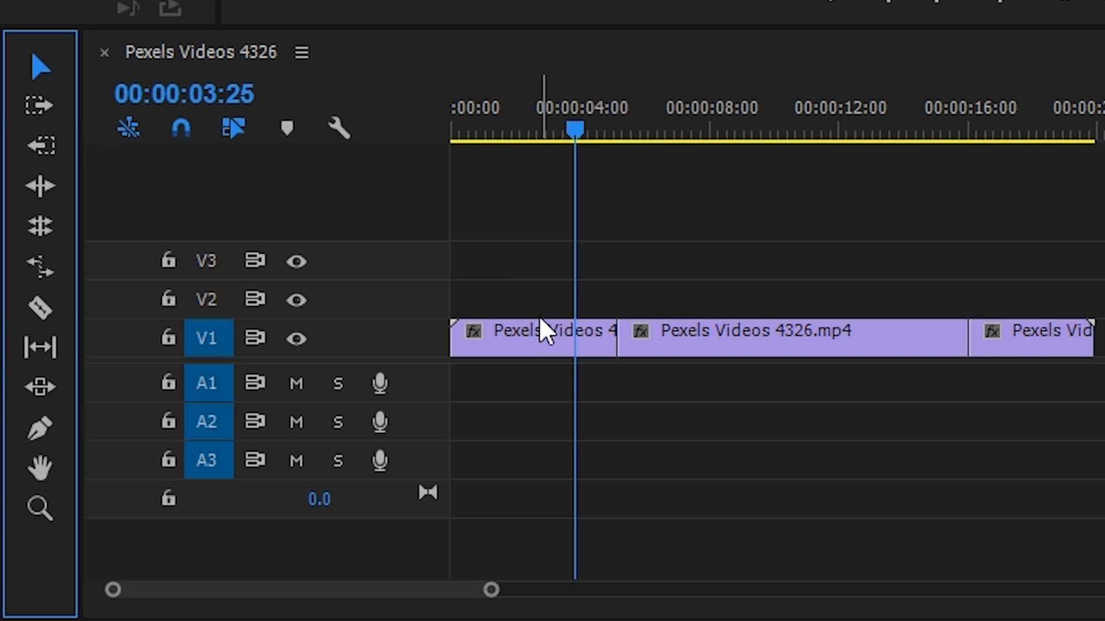
Step: Delete the first and last pieces of the split clip and ripple delete the gap before the remaining middle piece
{"action": "left_click", "coordinate": [532, 336]}
{"action": "key", "text": "Delete"}
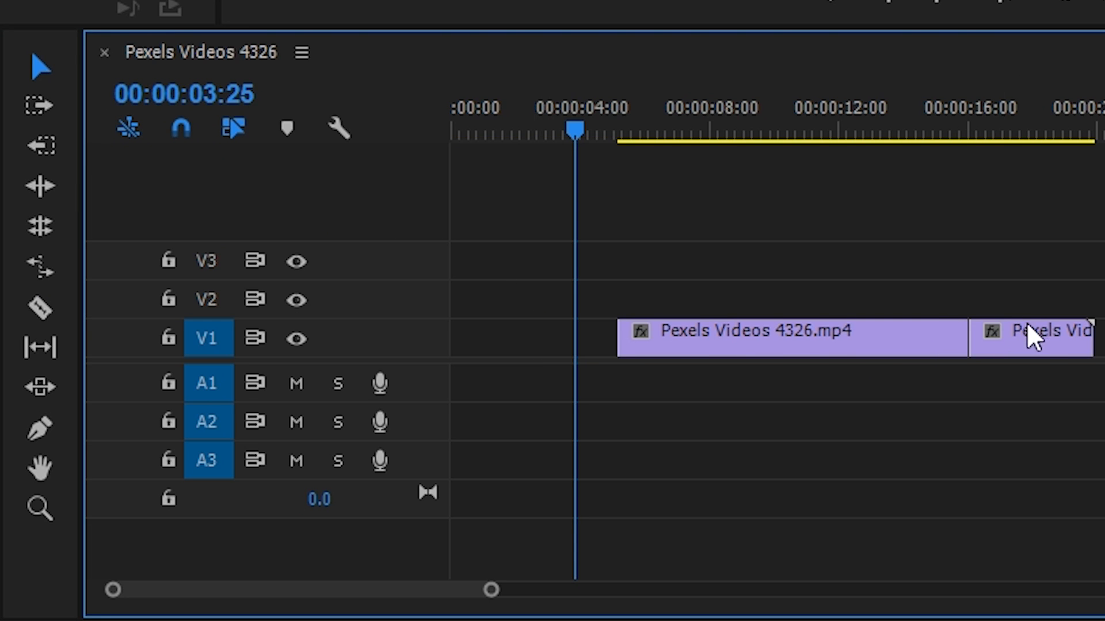
{"action": "left_click", "coordinate": [1030, 332]}
{"action": "key", "text": "Delete"}
{"action": "right_click", "coordinate": [520, 341]}
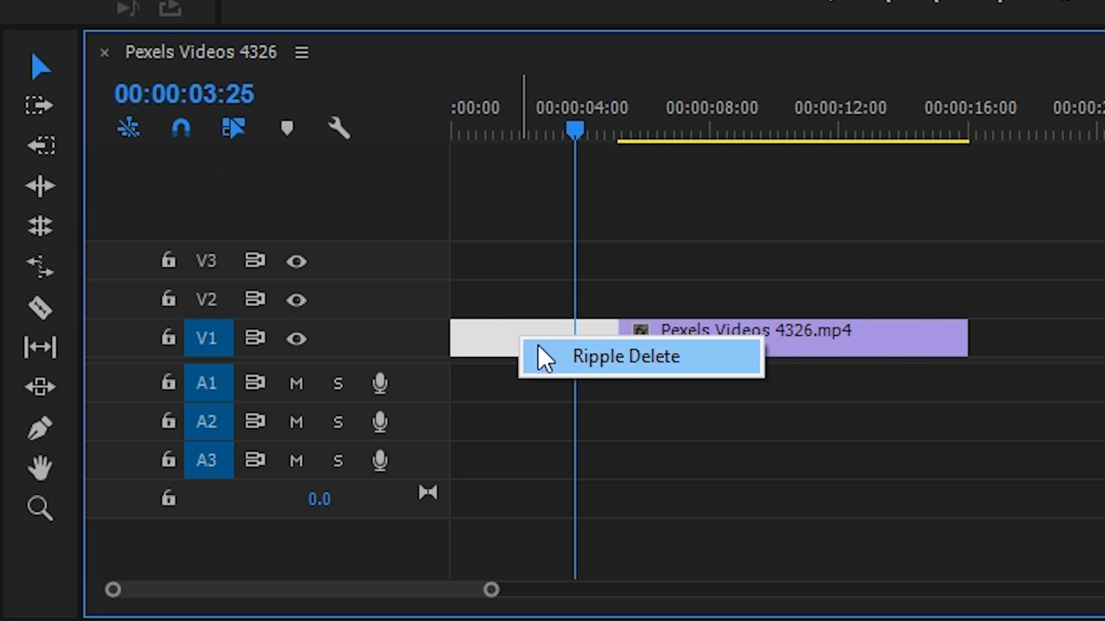
{"action": "left_click", "coordinate": [532, 357]}
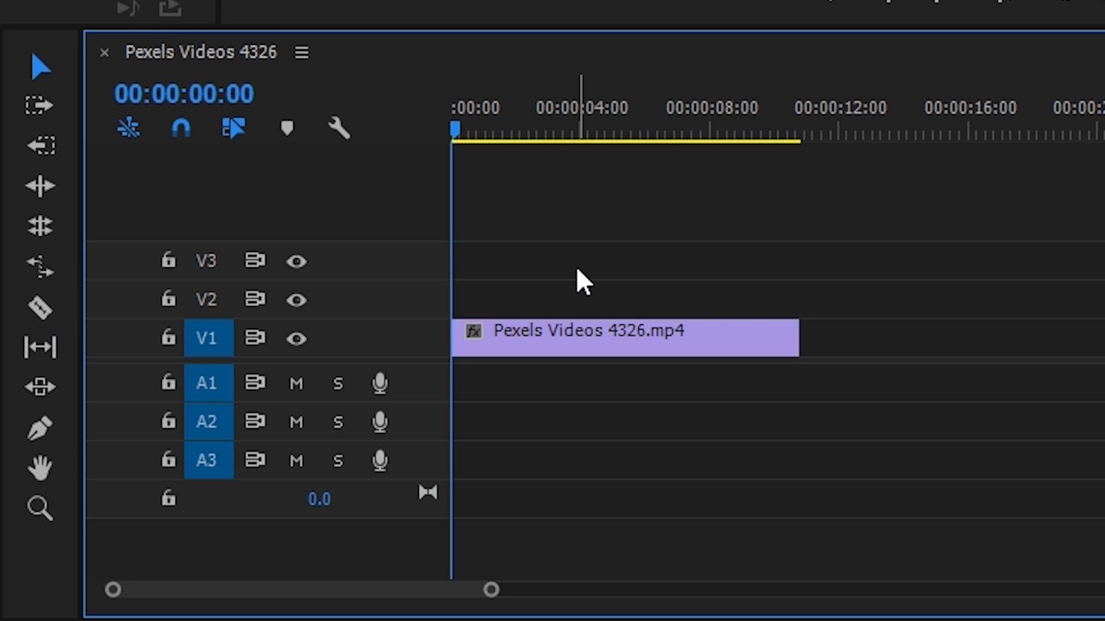
{"action": "key", "text": "c"}
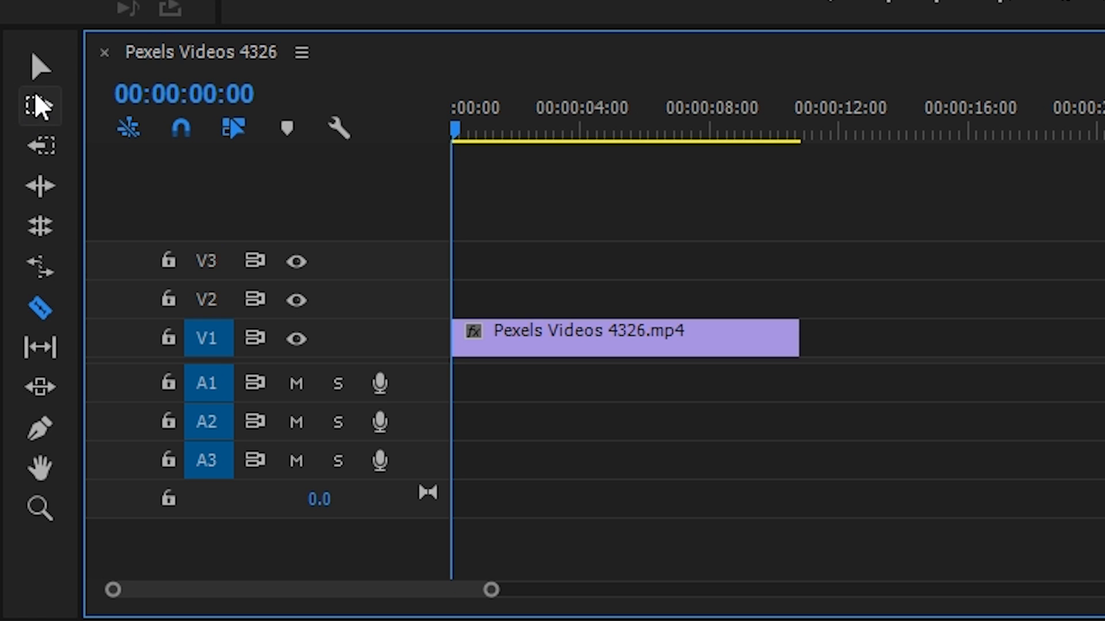
{"action": "left_click", "coordinate": [38, 74]}
{"action": "left_click", "coordinate": [49, 305]}
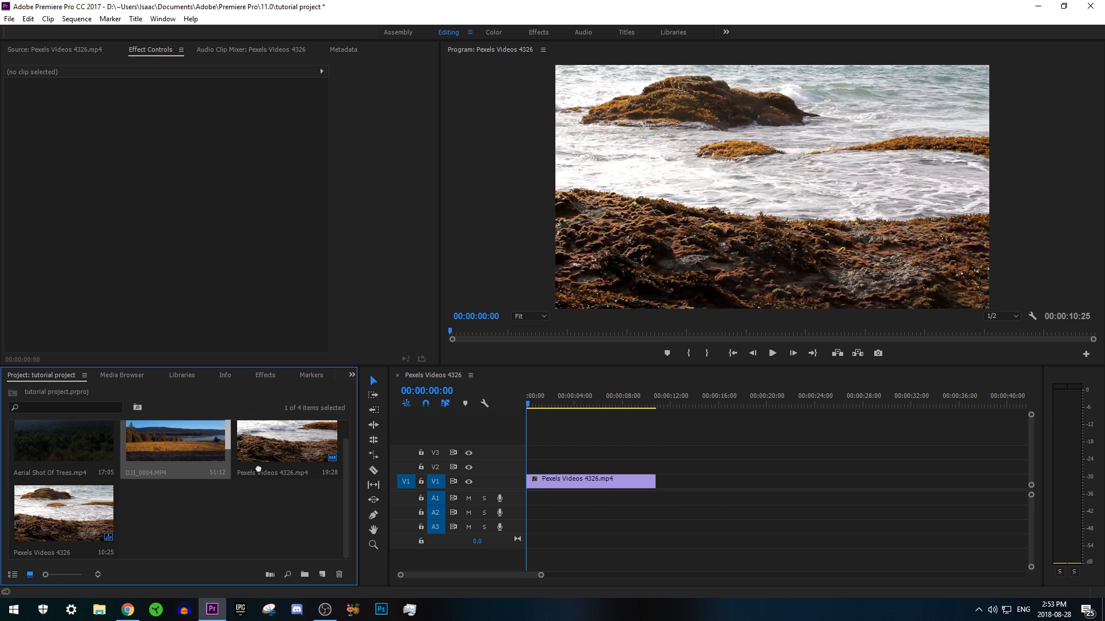
Step: Place DJI_0004.MP4 directly after the Pexels clip on V1 and trim its end to about 30 seconds on the timeline
{"action": "left_click_drag", "start_coordinate": [258, 468], "coordinate": [662, 496]}
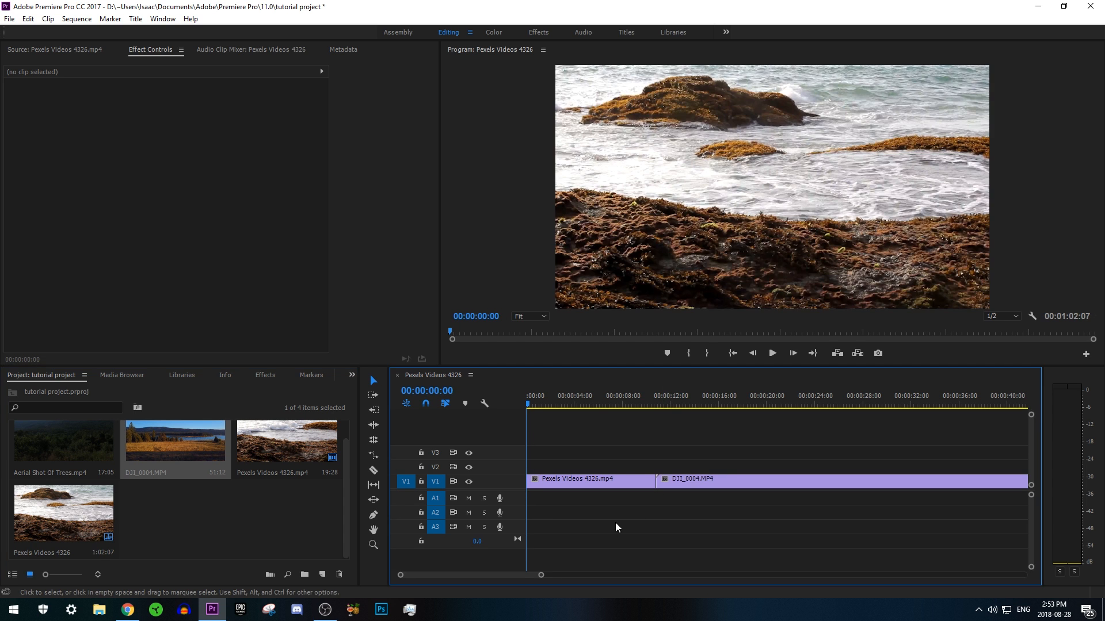
{"action": "left_click_drag", "start_coordinate": [543, 575], "coordinate": [952, 535]}
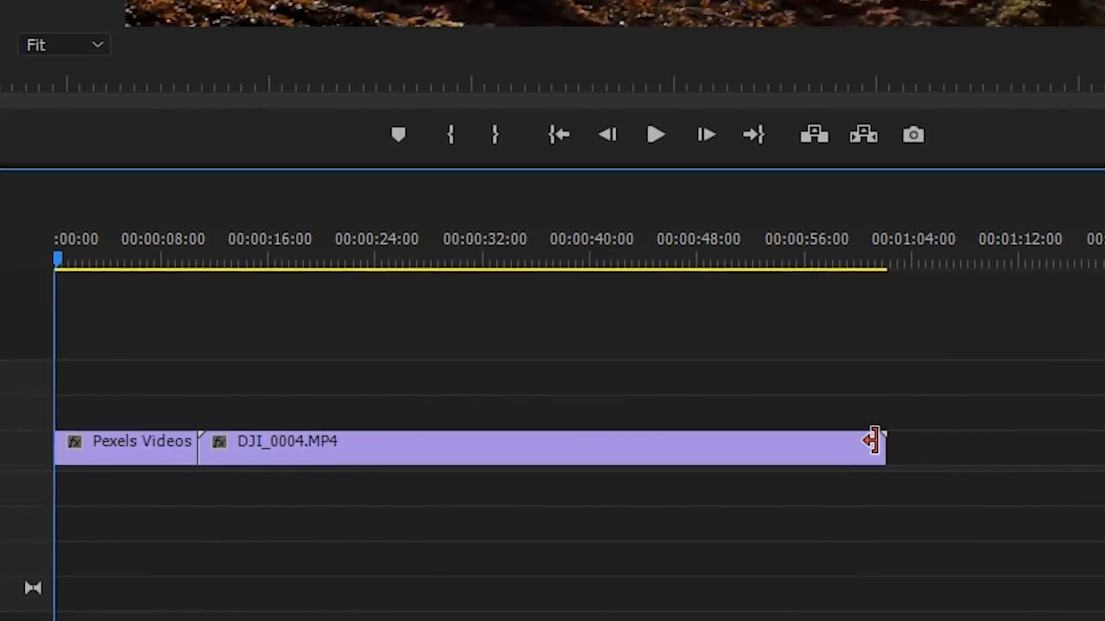
{"action": "left_click_drag", "start_coordinate": [871, 444], "coordinate": [440, 458]}
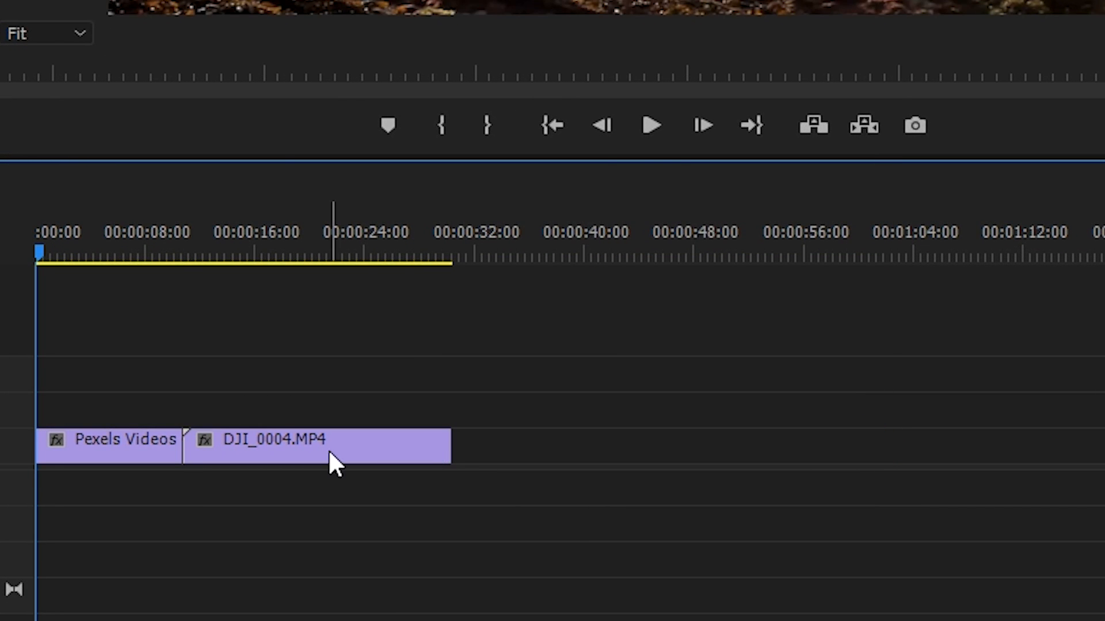
Step: Play the sequence from the start and scrub across the cut between the Pexels clip and DJI_0004.MP4 to review it
{"action": "left_click", "coordinate": [659, 129]}
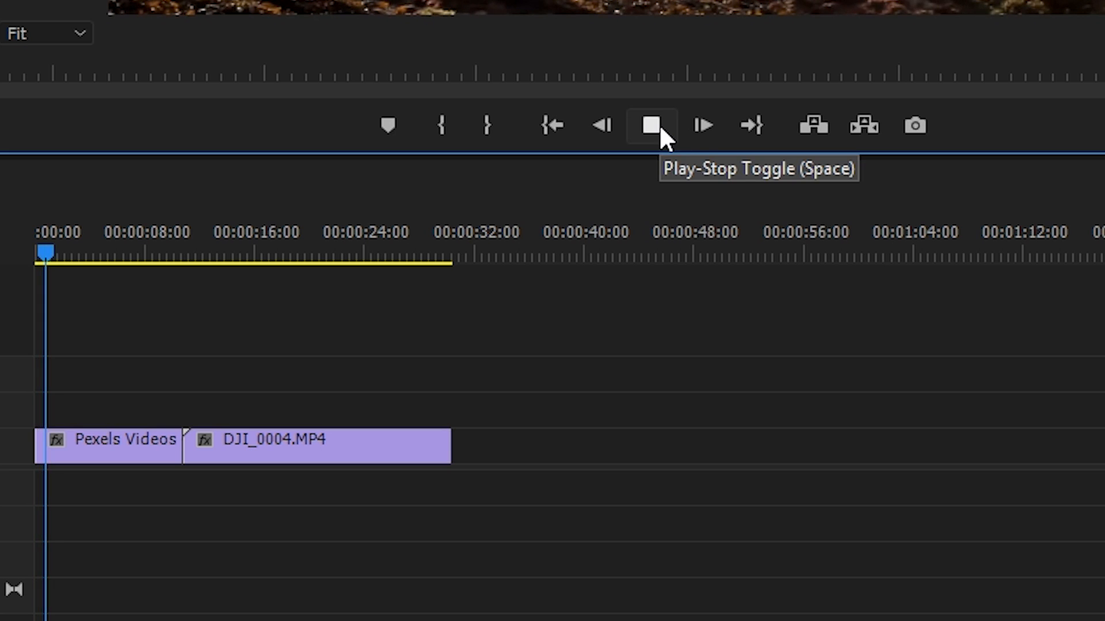
{"action": "left_click_drag", "start_coordinate": [121, 245], "coordinate": [157, 245]}
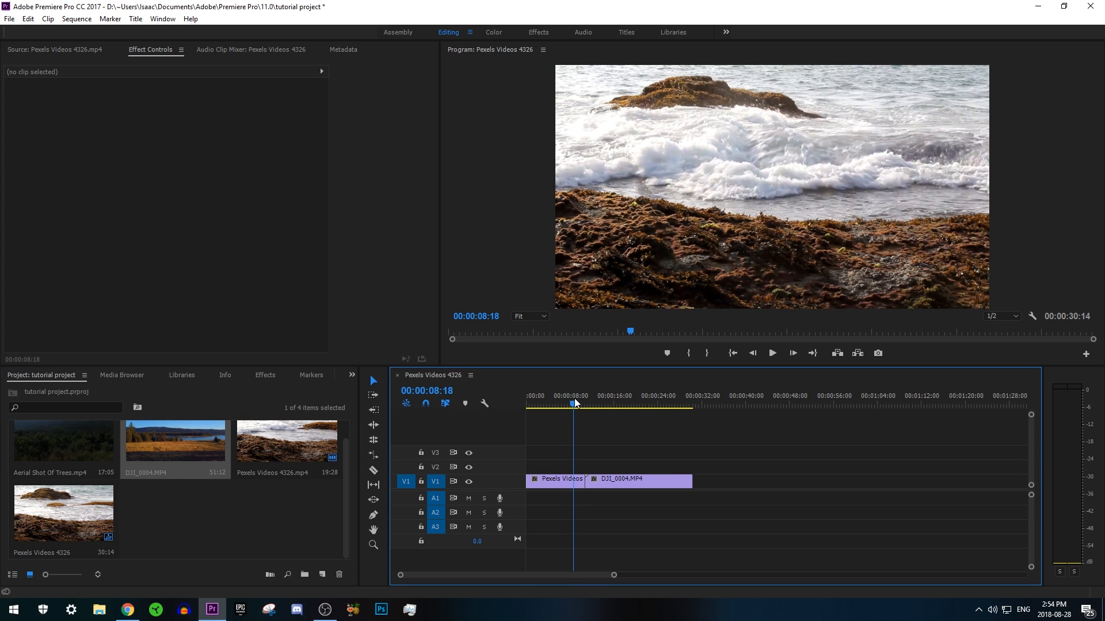
{"action": "left_click_drag", "start_coordinate": [574, 398], "coordinate": [589, 403]}
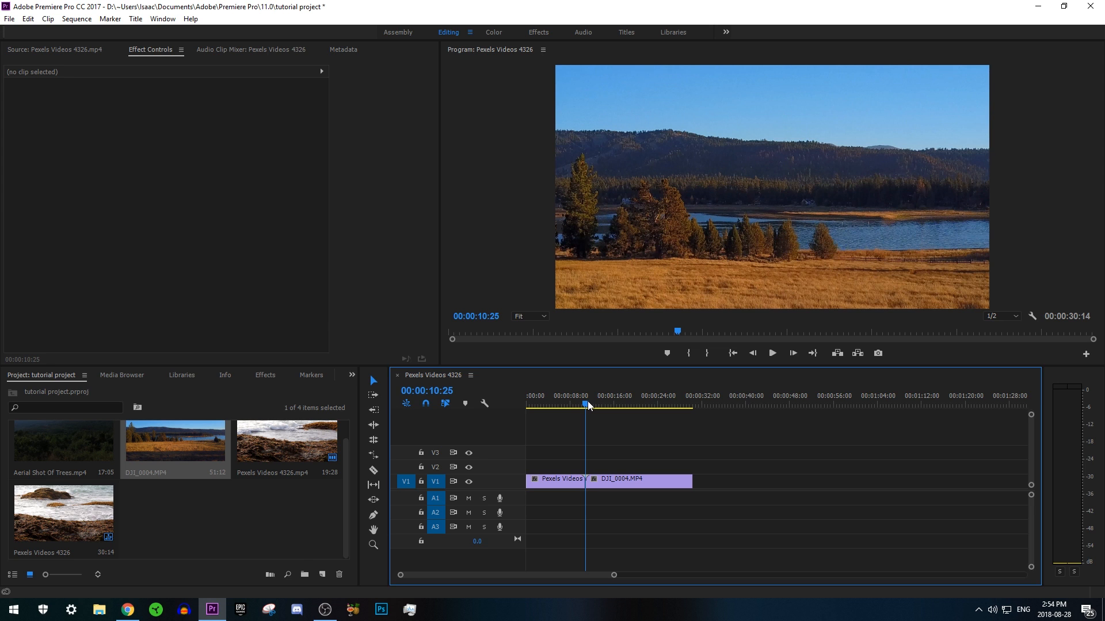
{"action": "mouse_move", "coordinate": [588, 402]}
{"action": "left_mouse_down"}
{"action": "mouse_move", "coordinate": [574, 402]}
{"action": "mouse_move", "coordinate": [587, 402]}
{"action": "left_mouse_up"}
{"action": "left_click", "coordinate": [773, 354]}
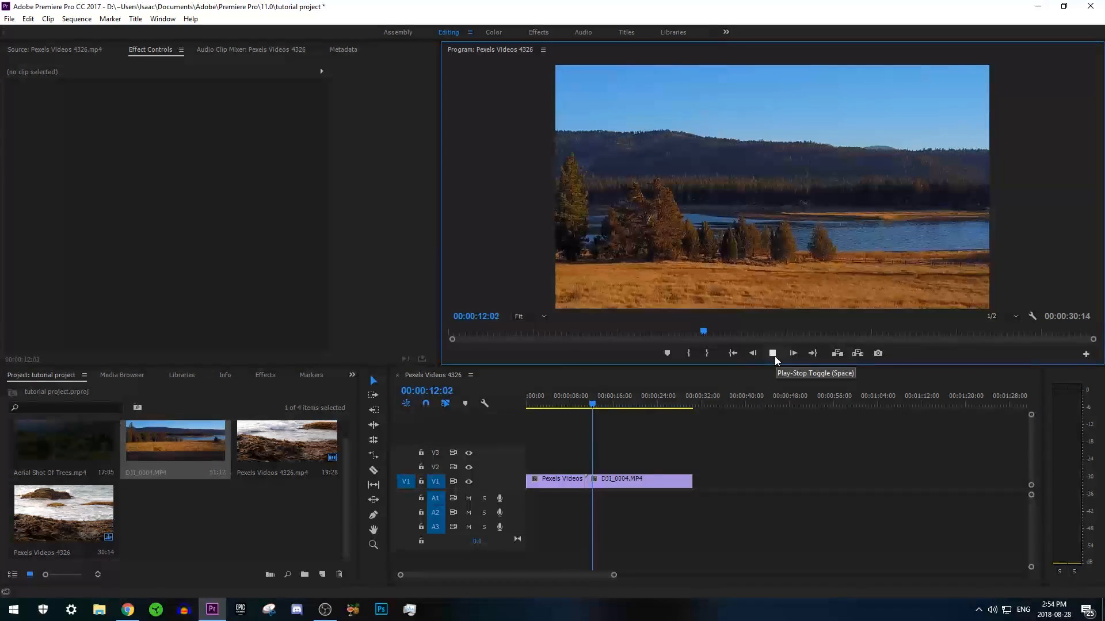
{"action": "left_click", "coordinate": [772, 353]}
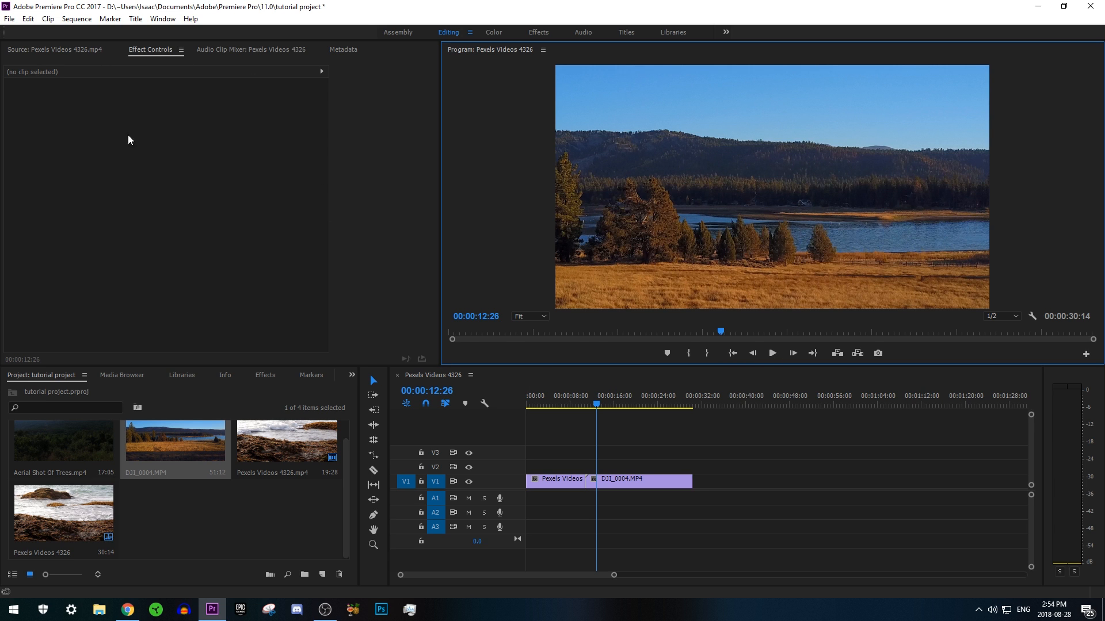
Step: Animate the Position of DJI_0004.MP4 with four keyframes that move the picture around the frame, starting at 00:00:12:26
{"action": "left_click", "coordinate": [611, 483]}
{"action": "left_click", "coordinate": [28, 109]}
{"action": "left_click_drag", "start_coordinate": [338, 73], "coordinate": [353, 73]}
{"action": "left_click", "coordinate": [54, 96]}
{"action": "left_click_drag", "start_coordinate": [734, 206], "coordinate": [589, 243]}
{"action": "left_click_drag", "start_coordinate": [353, 74], "coordinate": [373, 73]}
{"action": "left_click_drag", "start_coordinate": [632, 299], "coordinate": [803, 49]}
{"action": "left_click_drag", "start_coordinate": [373, 73], "coordinate": [404, 73]}
{"action": "left_click_drag", "start_coordinate": [748, 103], "coordinate": [780, 254]}
{"action": "left_click_drag", "start_coordinate": [394, 72], "coordinate": [325, 79]}
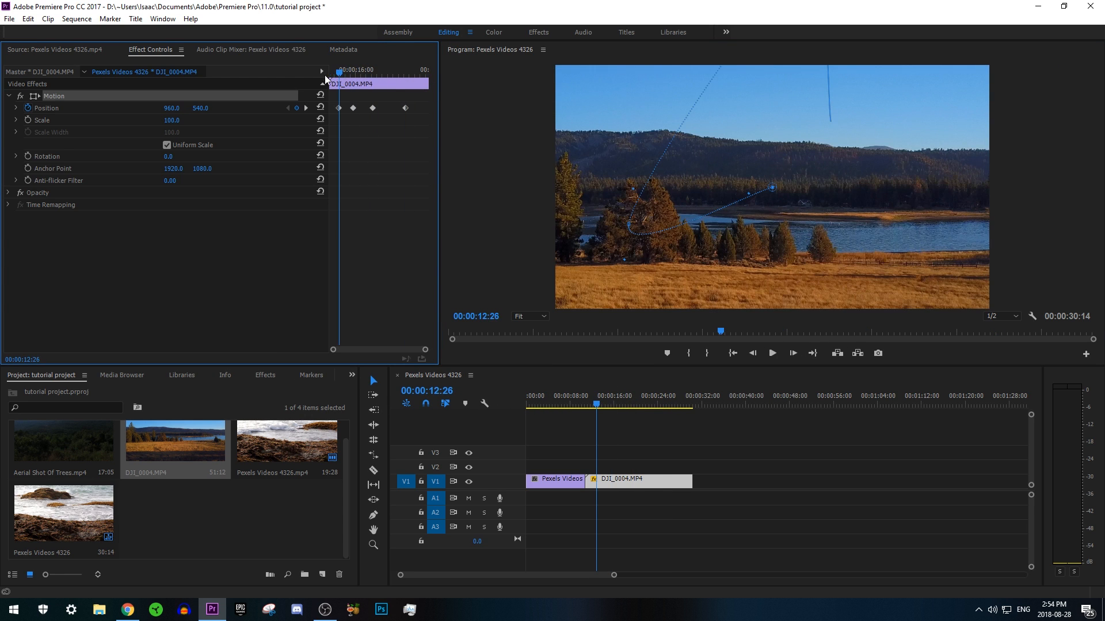
Step: Preview the animated movement of DJI_0004.MP4 and delete all its Position keyframes
{"action": "left_click", "coordinate": [586, 397]}
{"action": "left_click", "coordinate": [778, 357]}
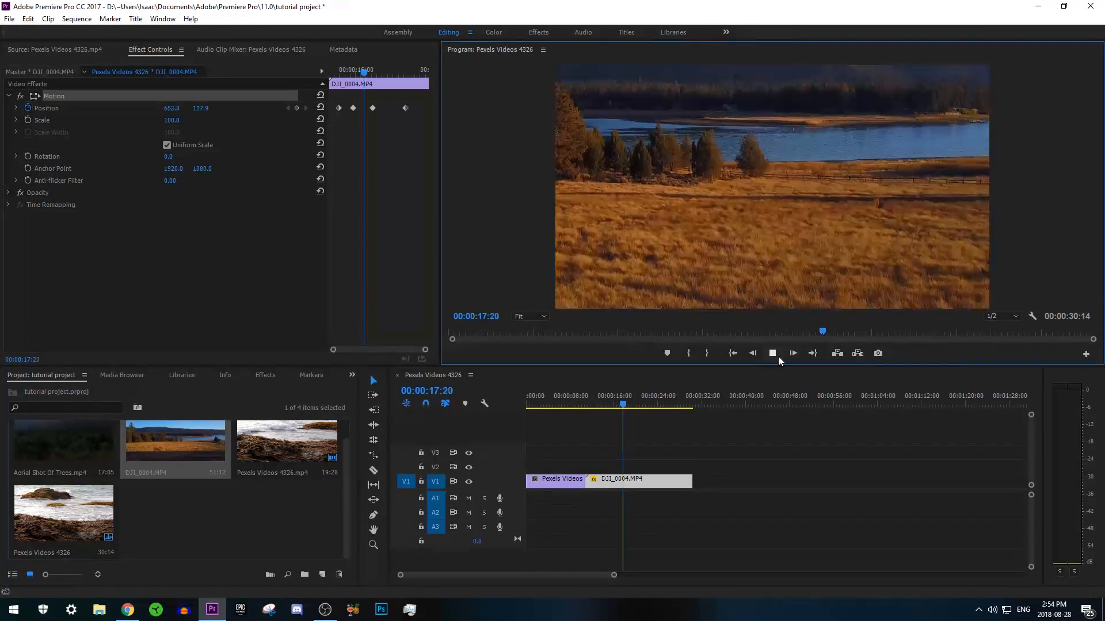
{"action": "left_click", "coordinate": [778, 357]}
{"action": "left_click", "coordinate": [415, 123]}
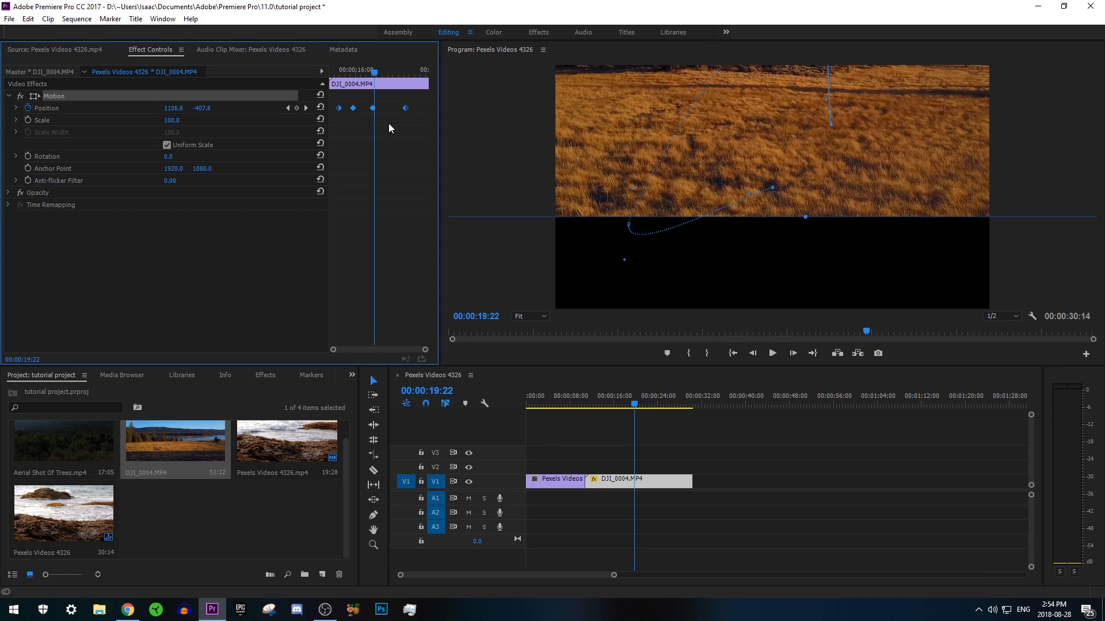
{"action": "key", "text": "Delete"}
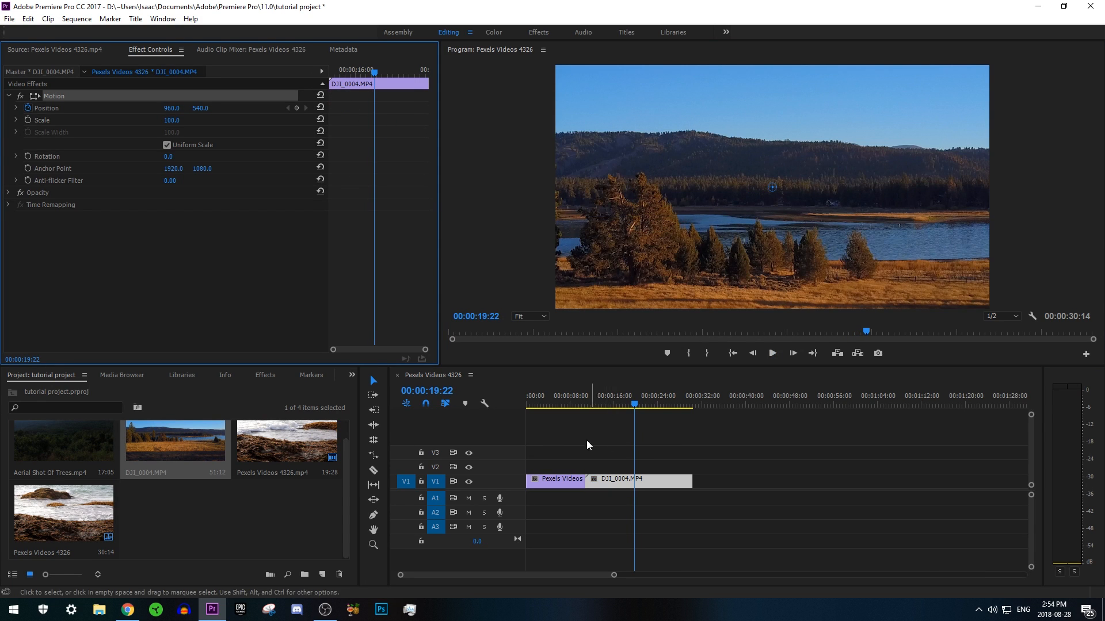
Step: Place Aerial Shot Of Trees.mp4 directly after DJI_0004.MP4 on V1 and move the playhead to the first cut at 00:00:10:25
{"action": "left_click_drag", "start_coordinate": [68, 449], "coordinate": [711, 483]}
{"action": "left_click_drag", "start_coordinate": [634, 397], "coordinate": [587, 397]}
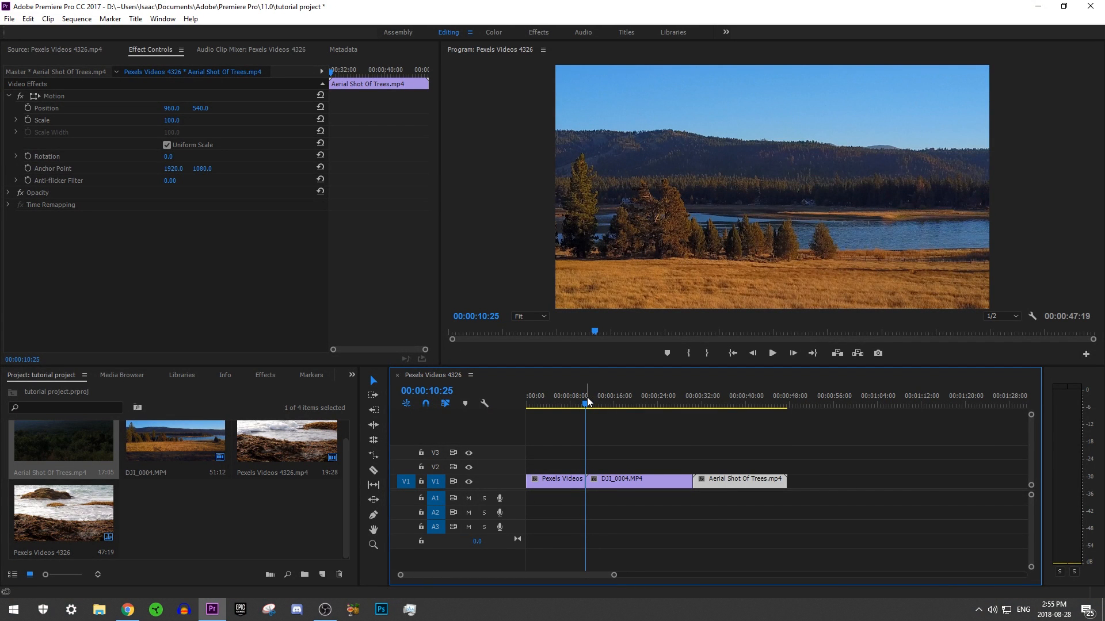
Step: Apply the Cube Spin transition from 3D Motion at the cut between the Pexels clip and DJI_0004.MP4 and play it back
{"action": "left_click", "coordinate": [263, 376]}
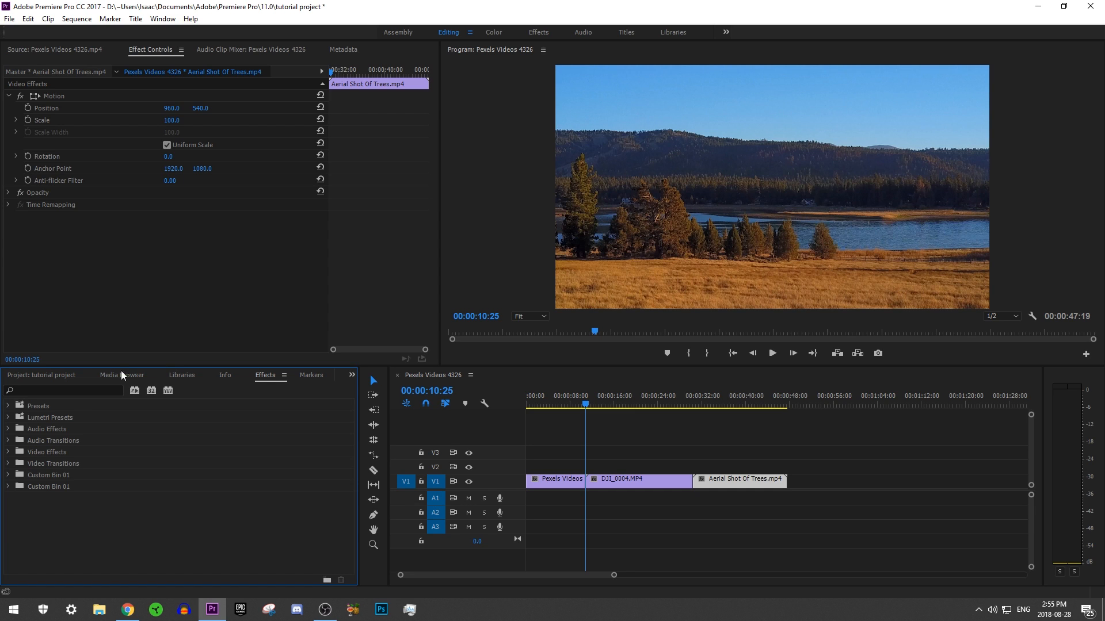
{"action": "left_click", "coordinate": [8, 464]}
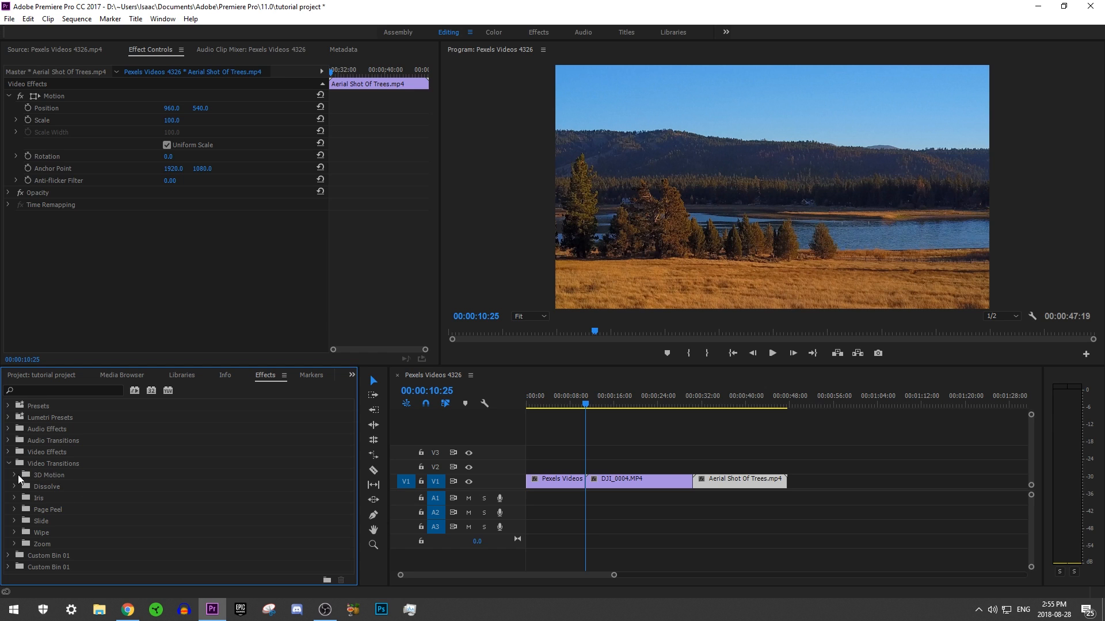
{"action": "left_click", "coordinate": [16, 476]}
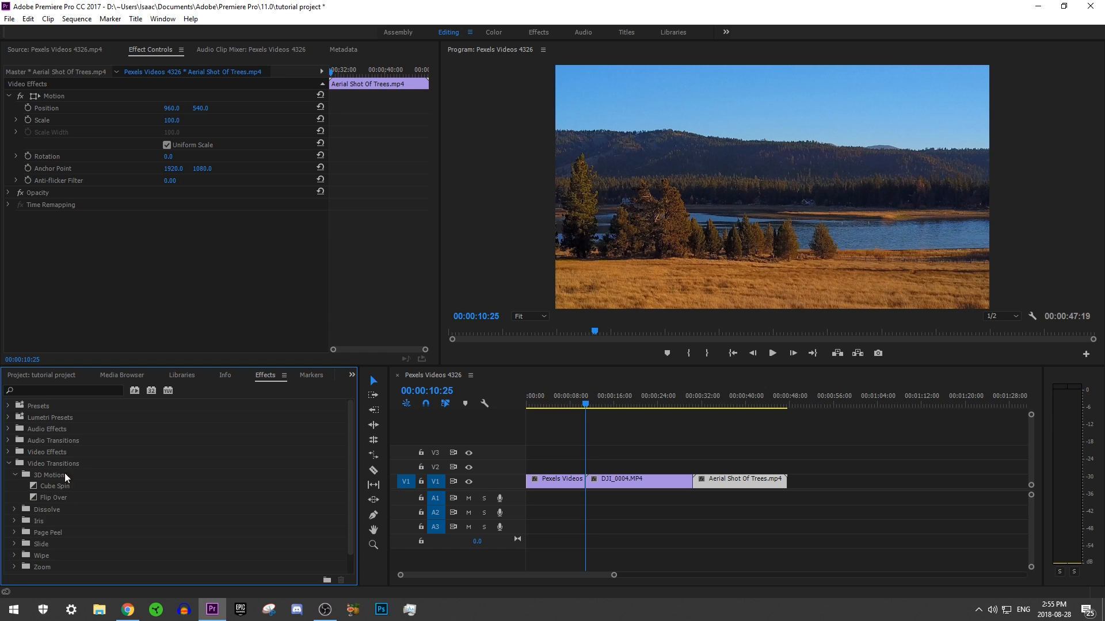
{"action": "left_click_drag", "start_coordinate": [71, 485], "coordinate": [582, 490]}
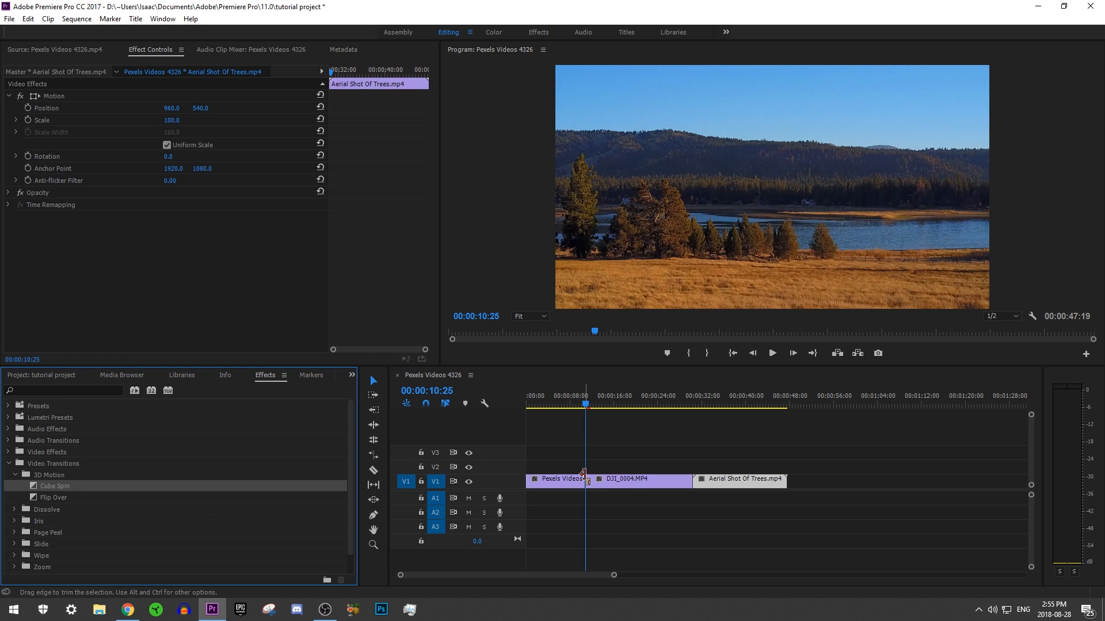
{"action": "left_click", "coordinate": [581, 398]}
{"action": "left_click", "coordinate": [777, 354]}
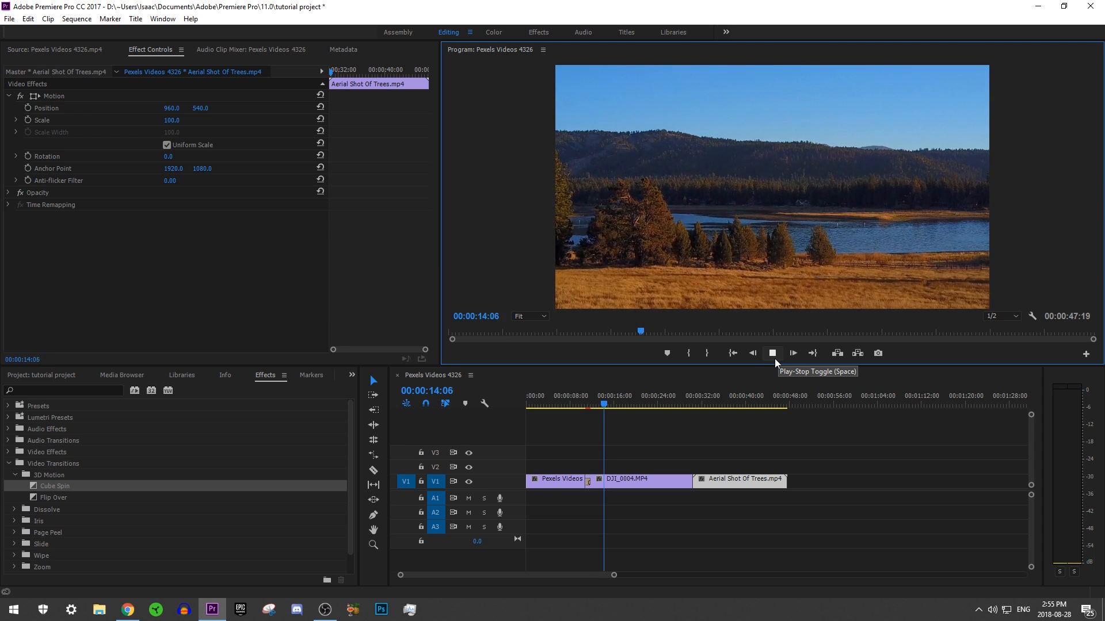
{"action": "left_click", "coordinate": [774, 357]}
Step: Look through the video transition categories and the effect presets, and return to the project's media
{"action": "scroll", "coordinate": [164, 505], "scroll_direction": "down", "scroll_amount": 1}
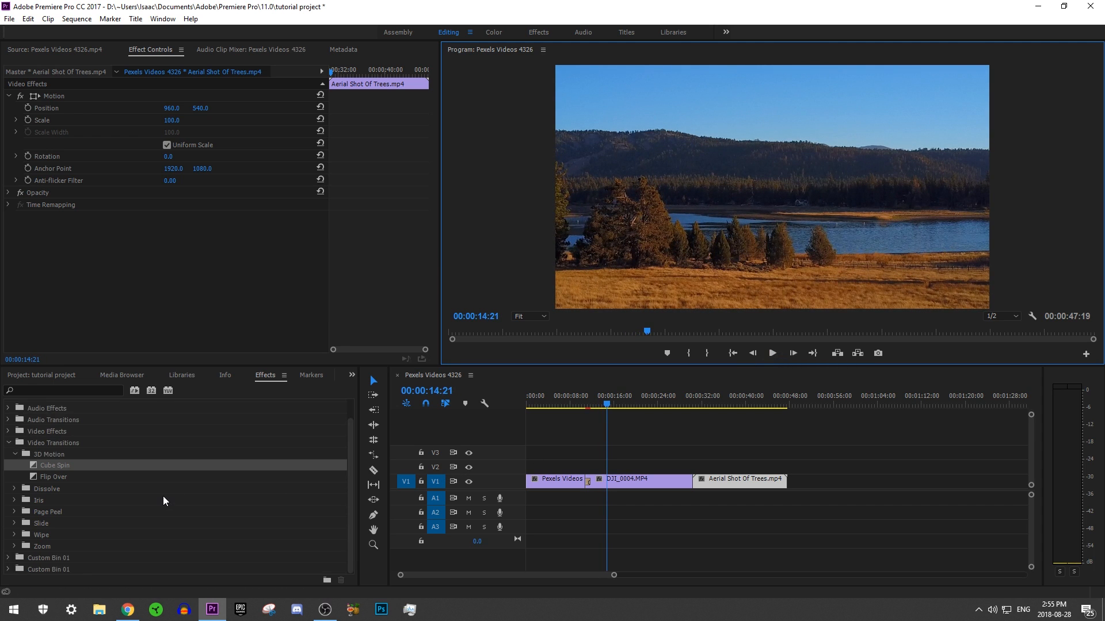
{"action": "scroll", "coordinate": [163, 496], "scroll_direction": "up", "scroll_amount": 1}
{"action": "left_click", "coordinate": [7, 469]}
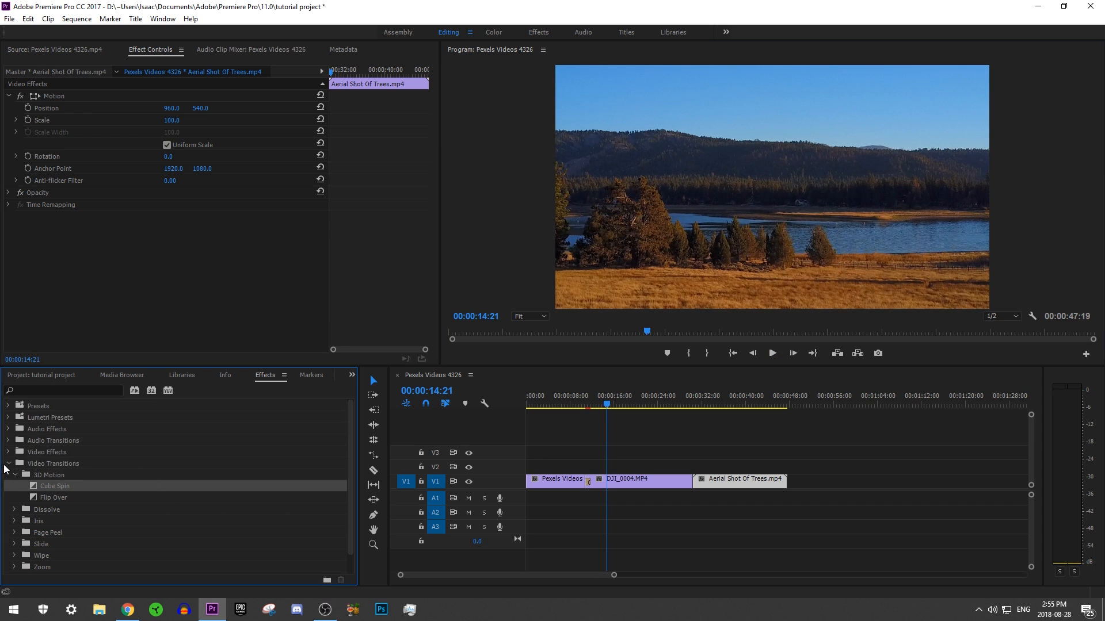
{"action": "left_click", "coordinate": [9, 463]}
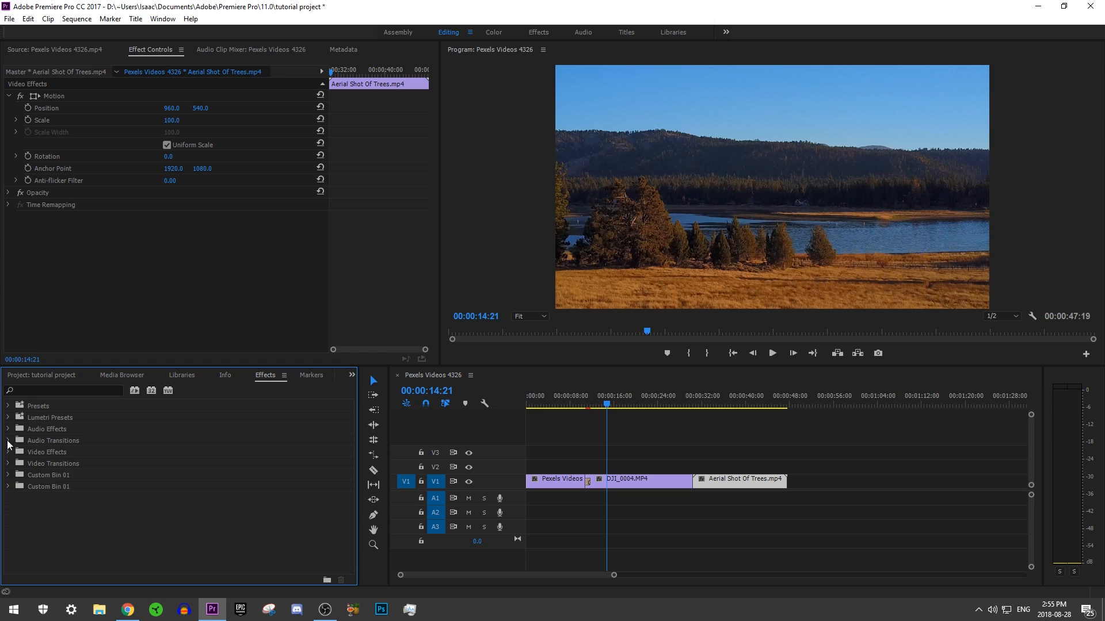
{"action": "left_click", "coordinate": [8, 406]}
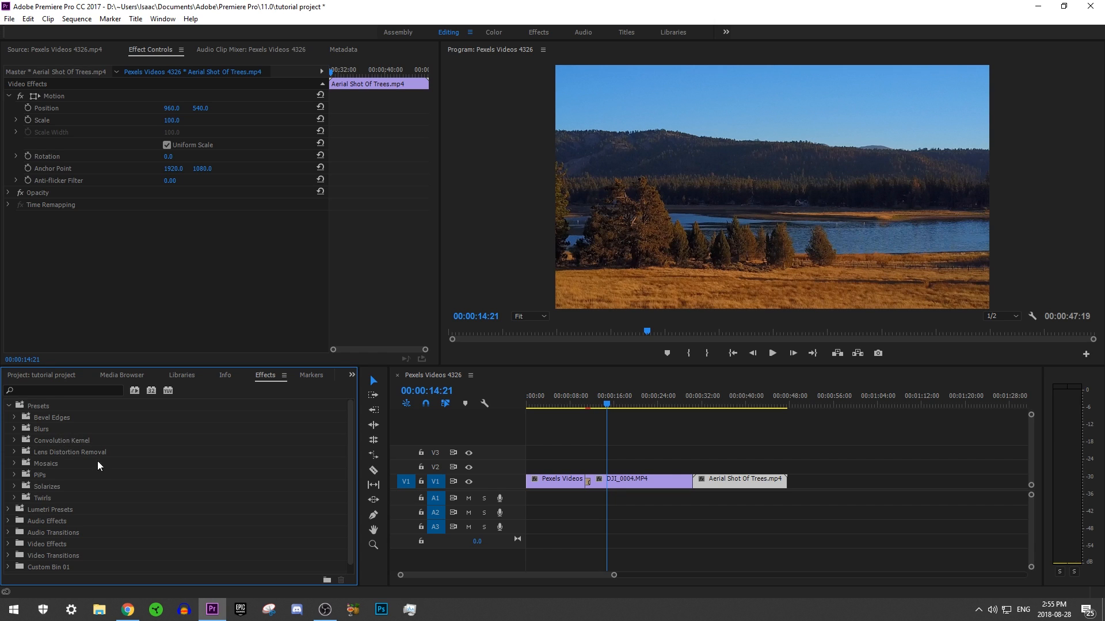
{"action": "left_click", "coordinate": [13, 406]}
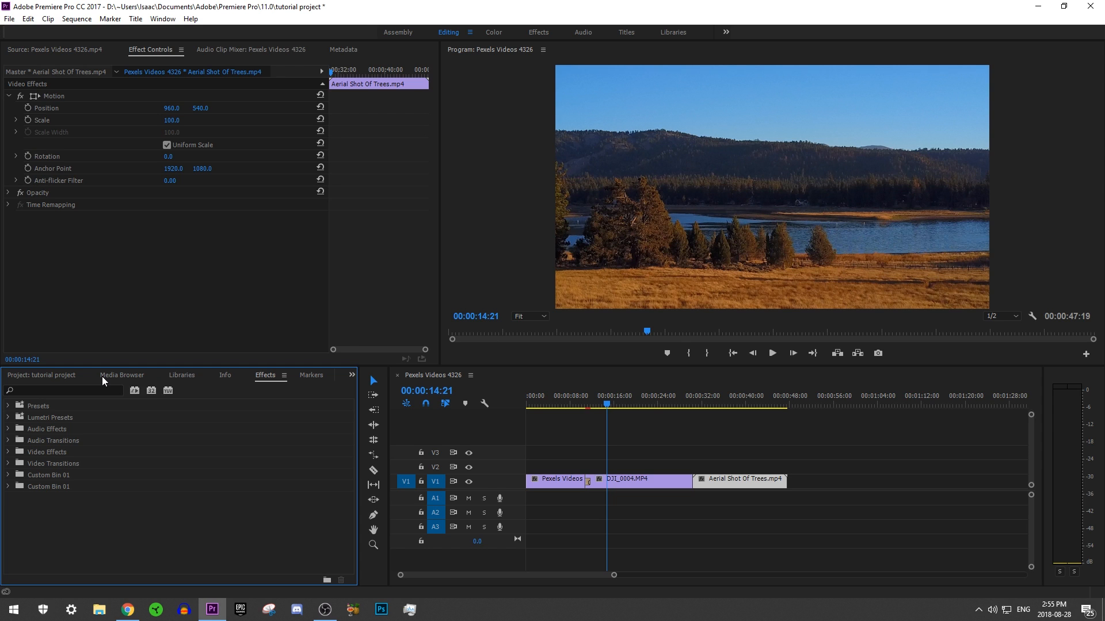
{"action": "left_click", "coordinate": [51, 374]}
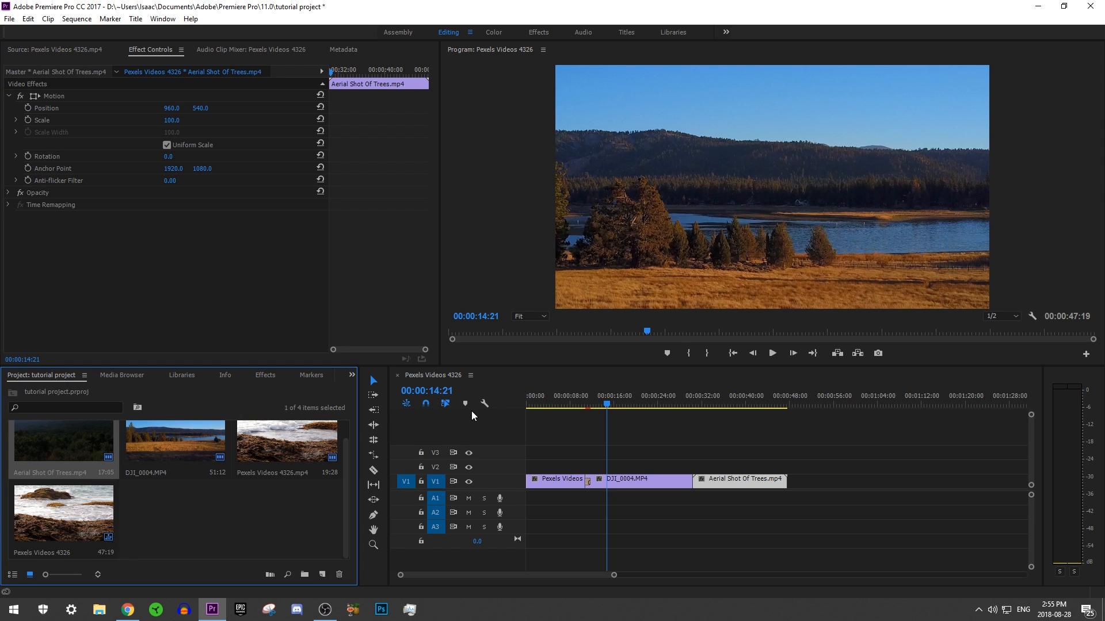
Step: Step the playhead back frame by frame to about 00:00:01:00 and split the Pexels clip there with the Razor tool
{"action": "left_click", "coordinate": [522, 401]}
{"action": "left_click", "coordinate": [774, 356]}
{"action": "left_click", "coordinate": [774, 357]}
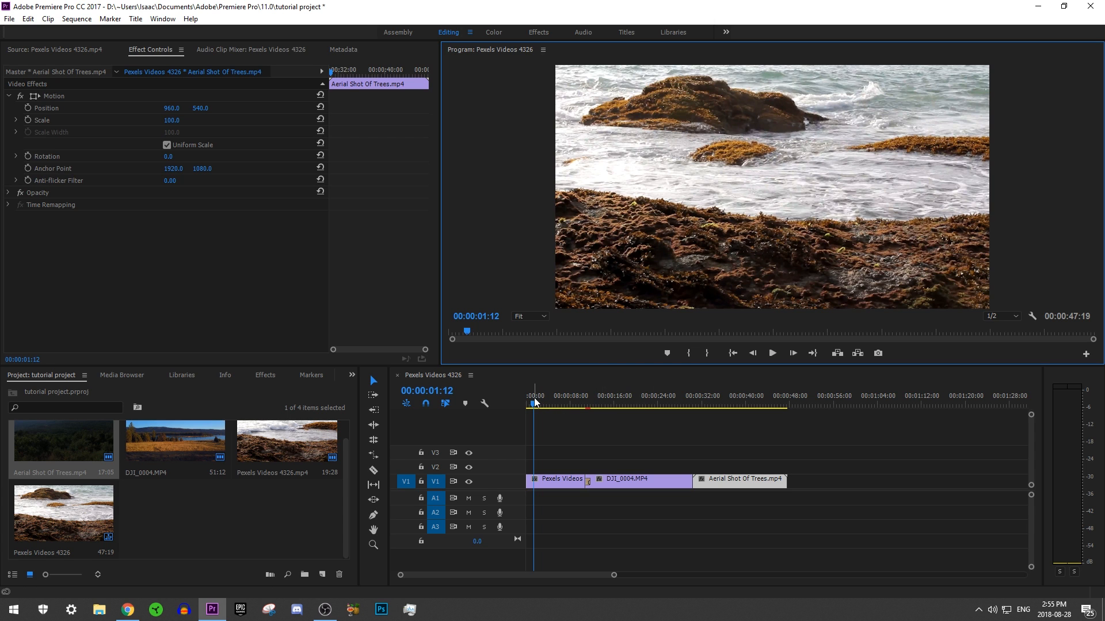
{"action": "left_click", "coordinate": [751, 353]}
{"action": "left_click", "coordinate": [752, 353]}
{"action": "left_click", "coordinate": [752, 353]}
{"action": "left_click", "coordinate": [752, 353]}
{"action": "left_click", "coordinate": [752, 354]}
{"action": "left_click", "coordinate": [752, 353]}
{"action": "left_click", "coordinate": [752, 353]}
{"action": "left_click", "coordinate": [751, 353]}
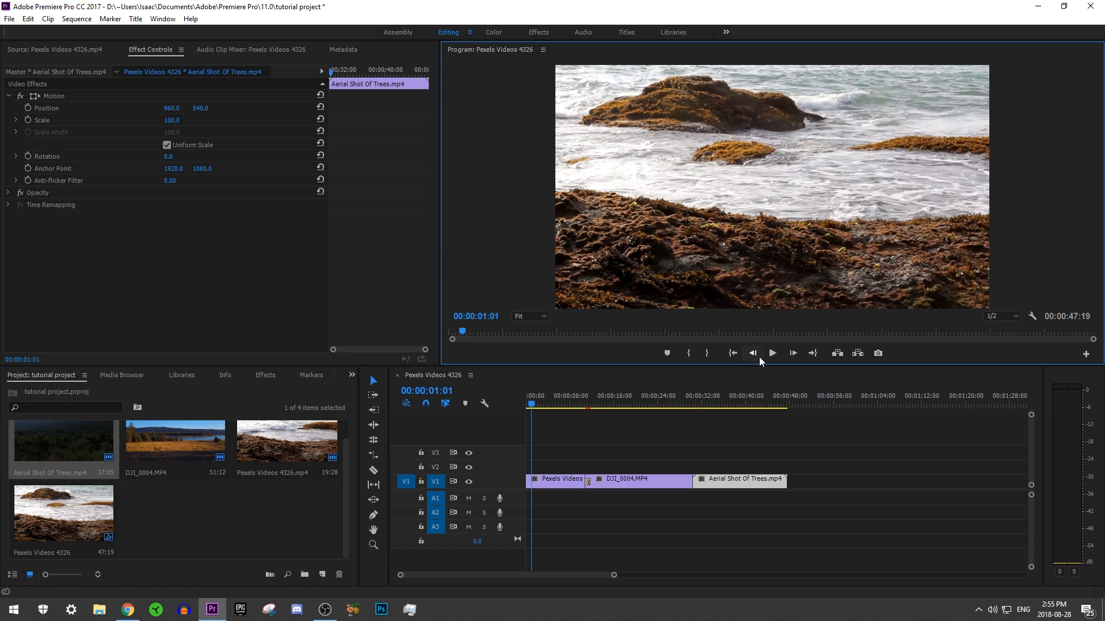
{"action": "key", "text": "c"}
{"action": "left_click", "coordinate": [532, 481]}
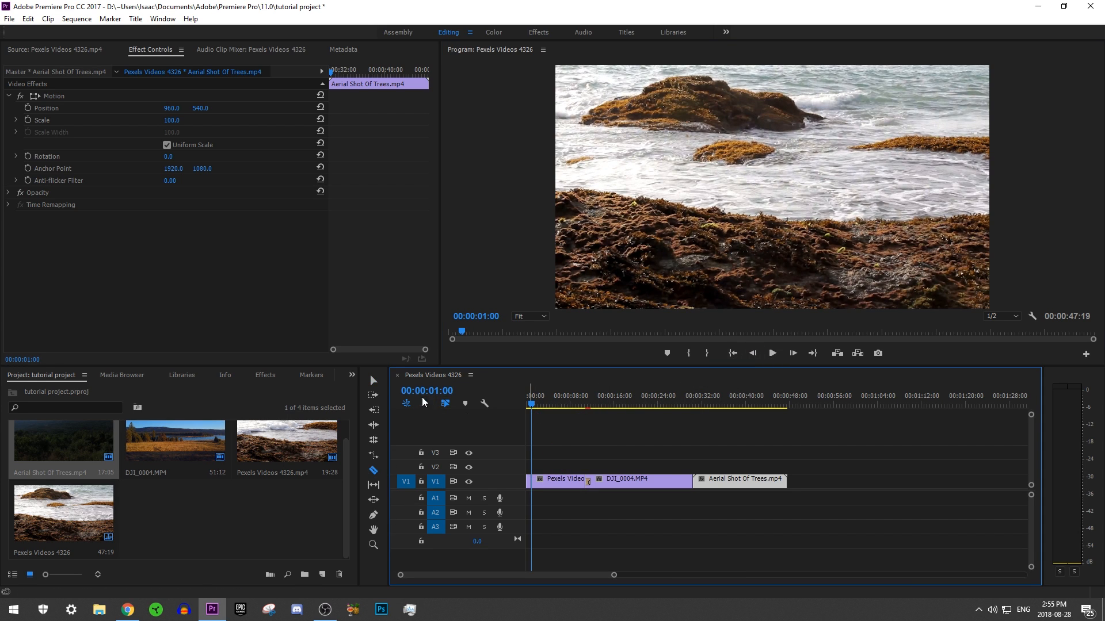
{"action": "left_click", "coordinate": [374, 381]}
Step: Select the second Pexels piece at 00:00:03:10 and move its anchor point to 814.9, 387.2 on the small seaweed-covered rock
{"action": "left_click_drag", "start_coordinate": [531, 404], "coordinate": [518, 408]}
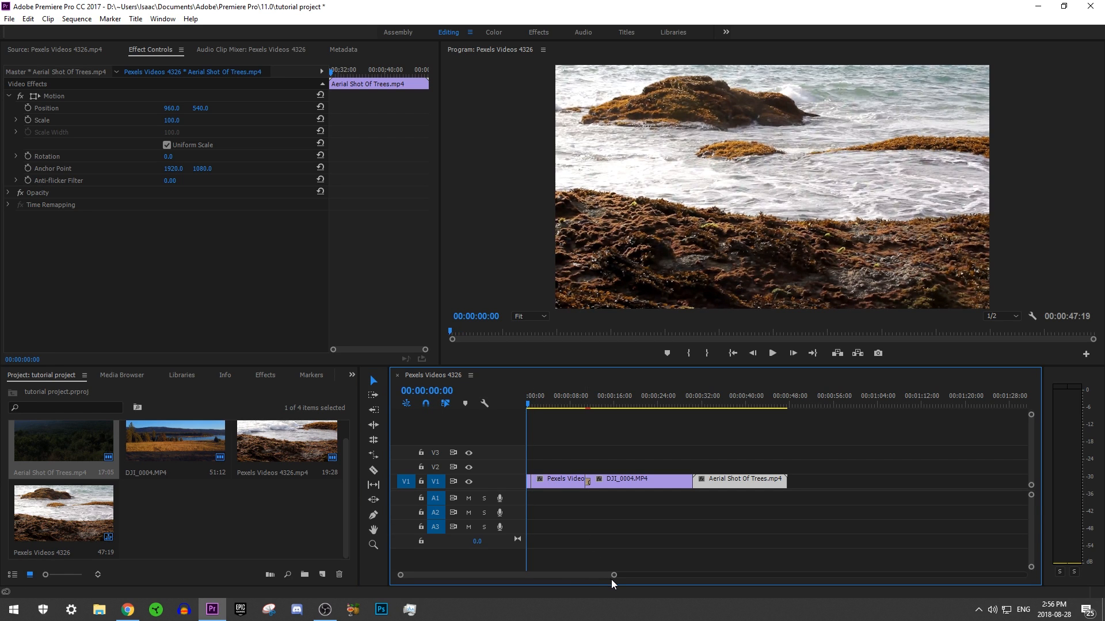
{"action": "left_click_drag", "start_coordinate": [613, 576], "coordinate": [412, 577]}
{"action": "scroll", "coordinate": [613, 454], "scroll_direction": "down", "scroll_amount": 4}
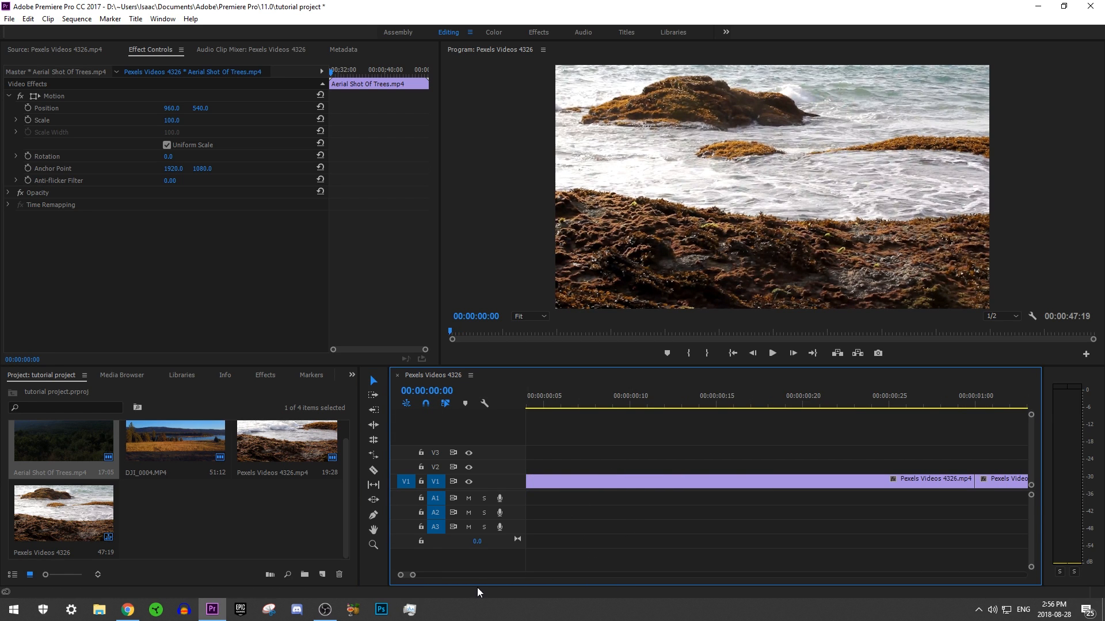
{"action": "scroll", "coordinate": [411, 574], "scroll_direction": "up", "scroll_amount": 4}
{"action": "left_click_drag", "start_coordinate": [413, 575], "coordinate": [444, 576]}
{"action": "left_click", "coordinate": [557, 482]}
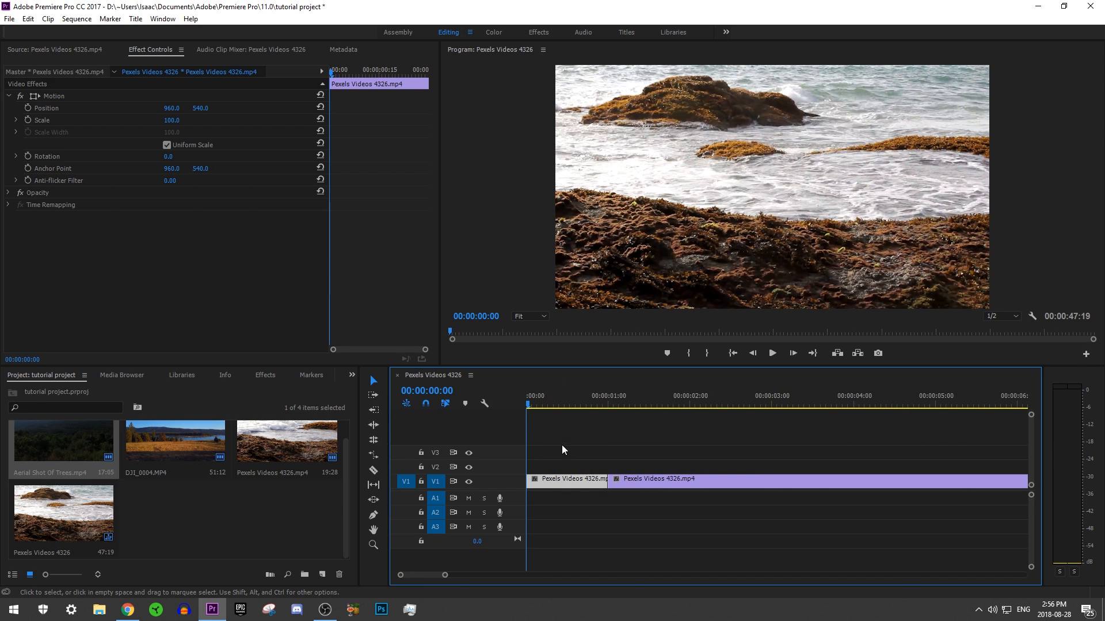
{"action": "left_click_drag", "start_coordinate": [572, 405], "coordinate": [667, 402]}
{"action": "left_click_drag", "start_coordinate": [723, 443], "coordinate": [799, 448]}
{"action": "left_click", "coordinate": [783, 490]}
{"action": "left_click", "coordinate": [783, 489]}
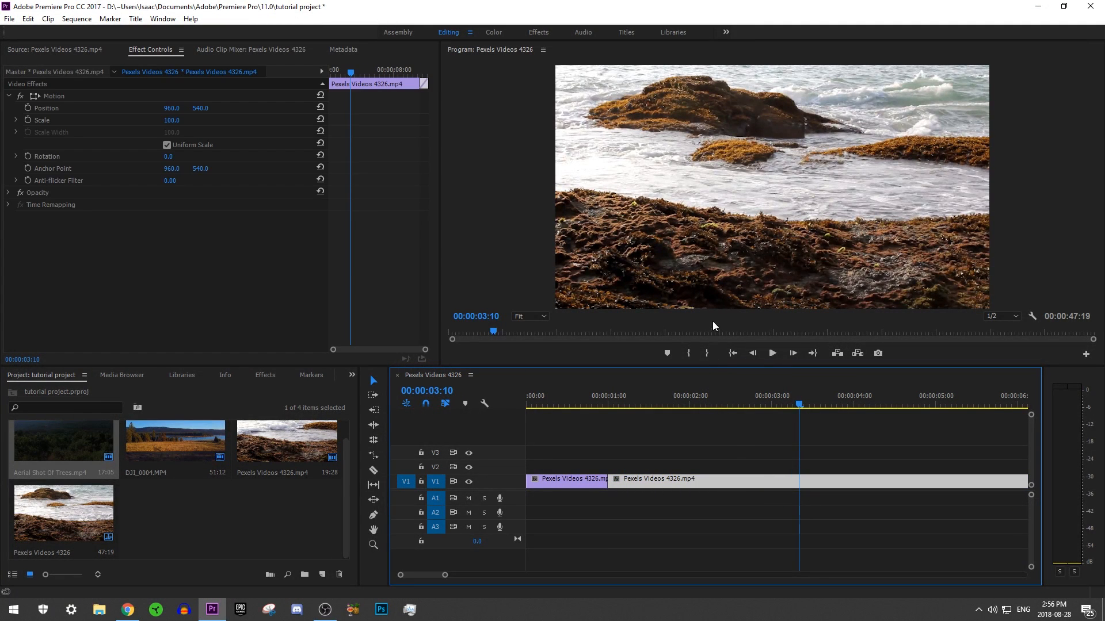
{"action": "left_click", "coordinate": [723, 288]}
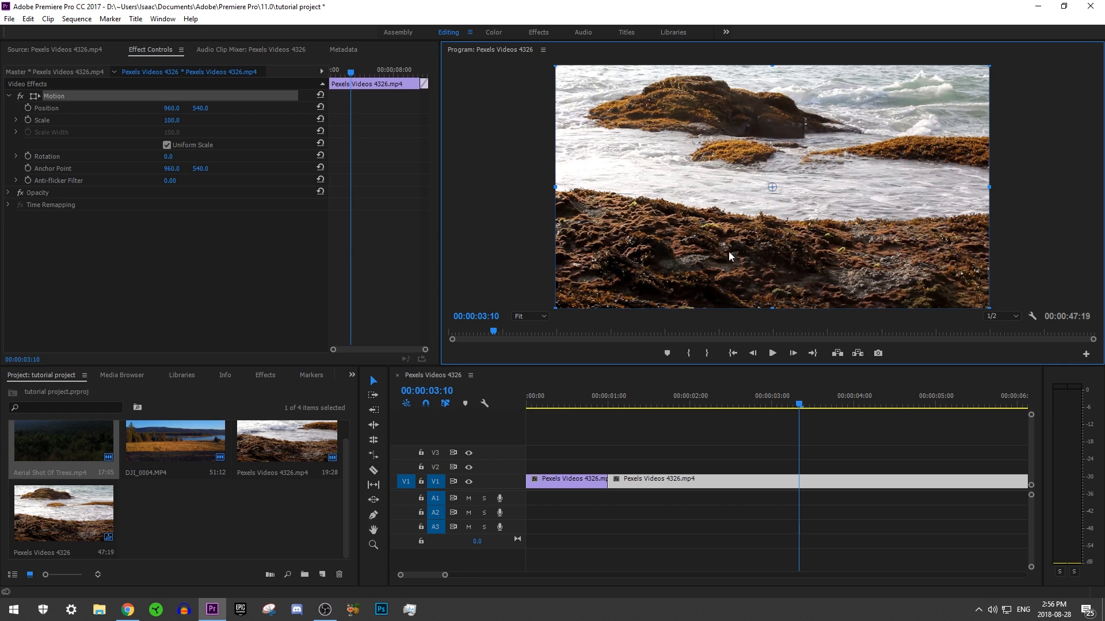
{"action": "left_click_drag", "start_coordinate": [772, 187], "coordinate": [739, 152]}
Step: Scale the second Pexels piece up around its anchor point to 435
{"action": "left_click_drag", "start_coordinate": [171, 123], "coordinate": [496, 124]}
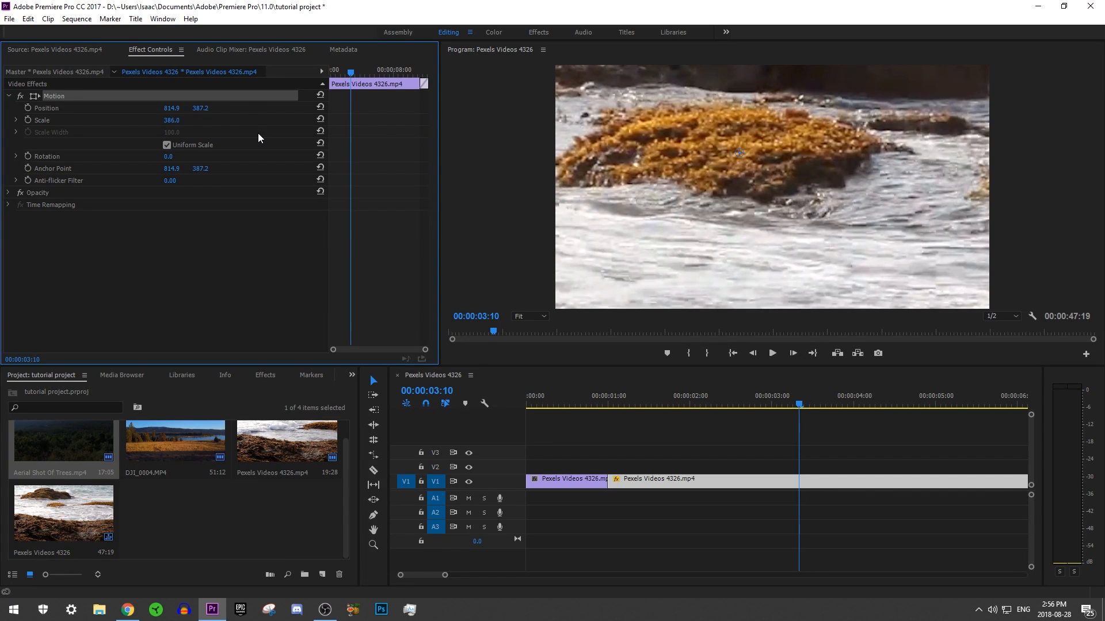
{"action": "left_click", "coordinate": [317, 119]}
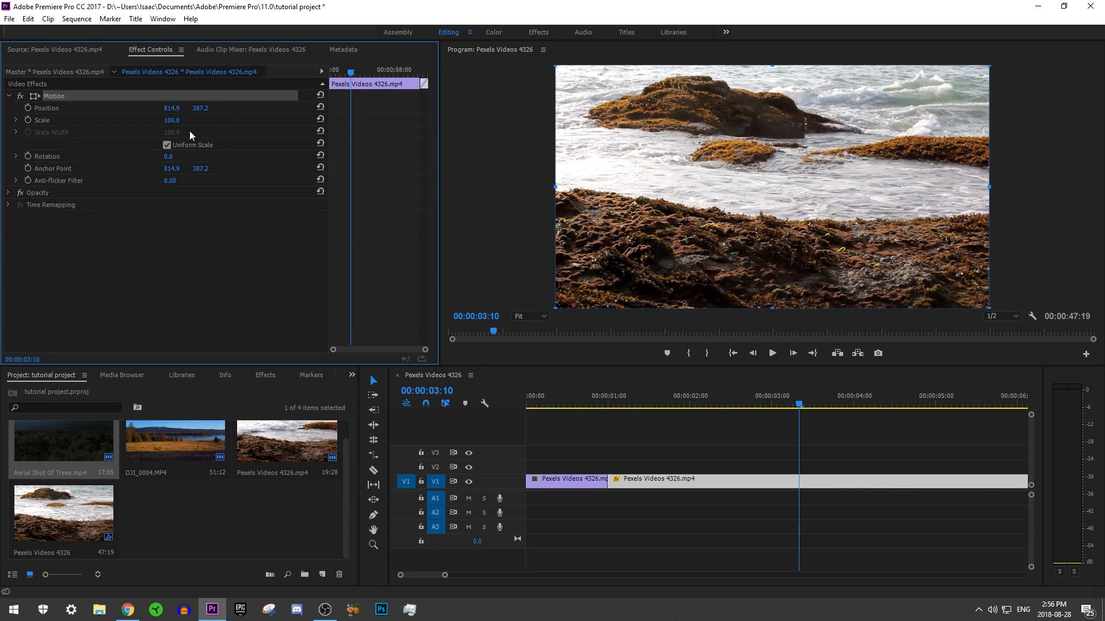
{"action": "left_click", "coordinate": [180, 120]}
{"action": "left_click_drag", "start_coordinate": [177, 126], "coordinate": [179, 121]}
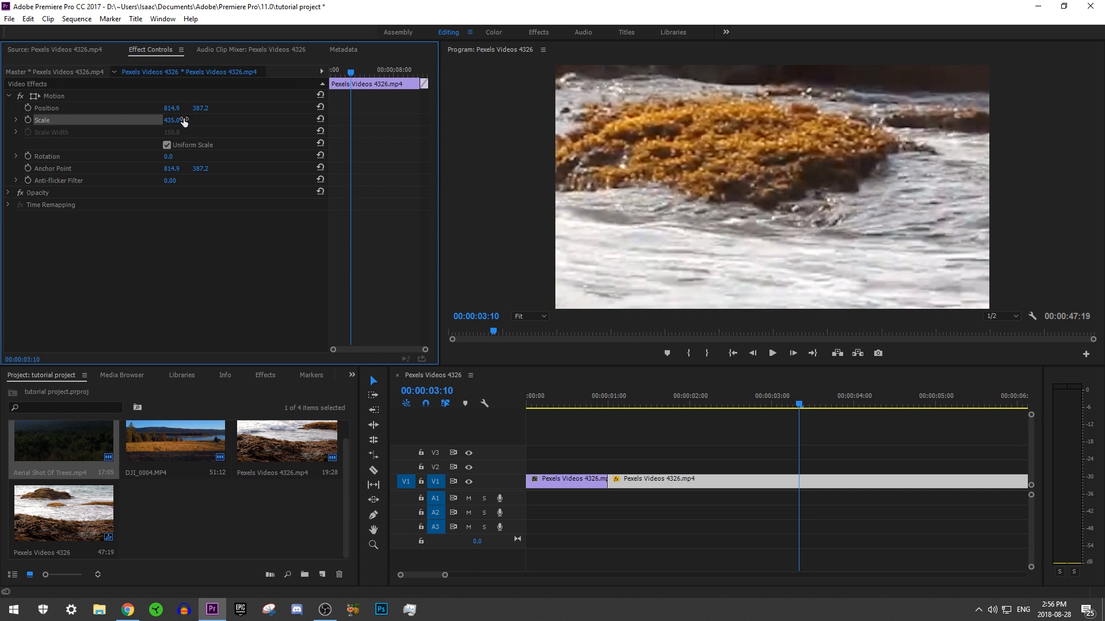
Step: Play the sequence from the start to review the jump from the normal piece to the enlarged Pexels piece
{"action": "left_click", "coordinate": [564, 405]}
{"action": "left_click", "coordinate": [568, 428]}
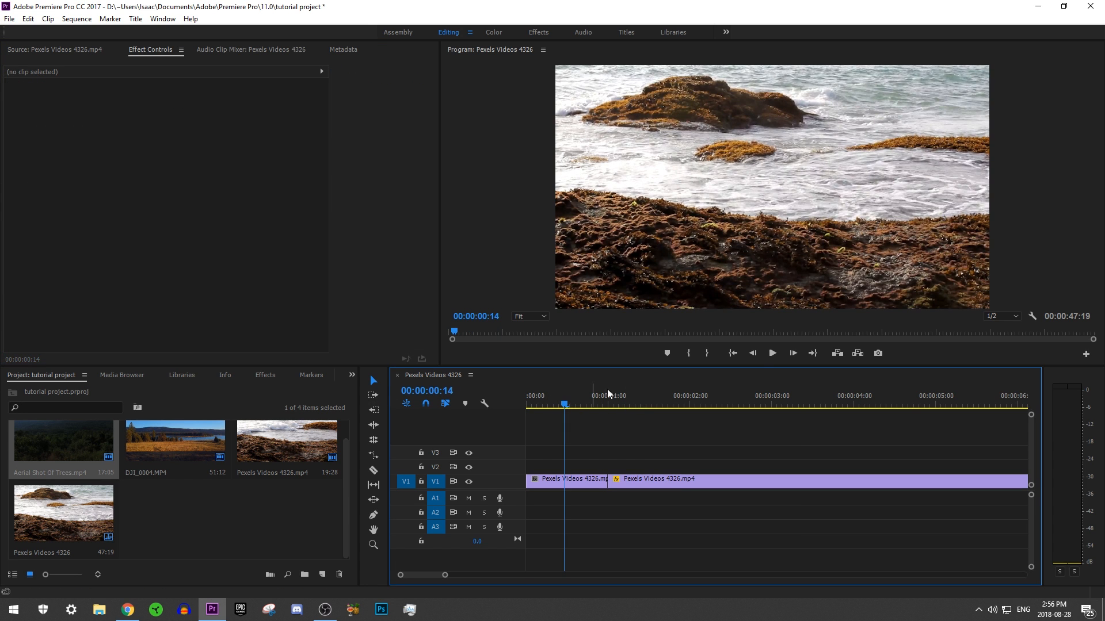
{"action": "left_click", "coordinate": [527, 405]}
{"action": "left_click", "coordinate": [772, 354]}
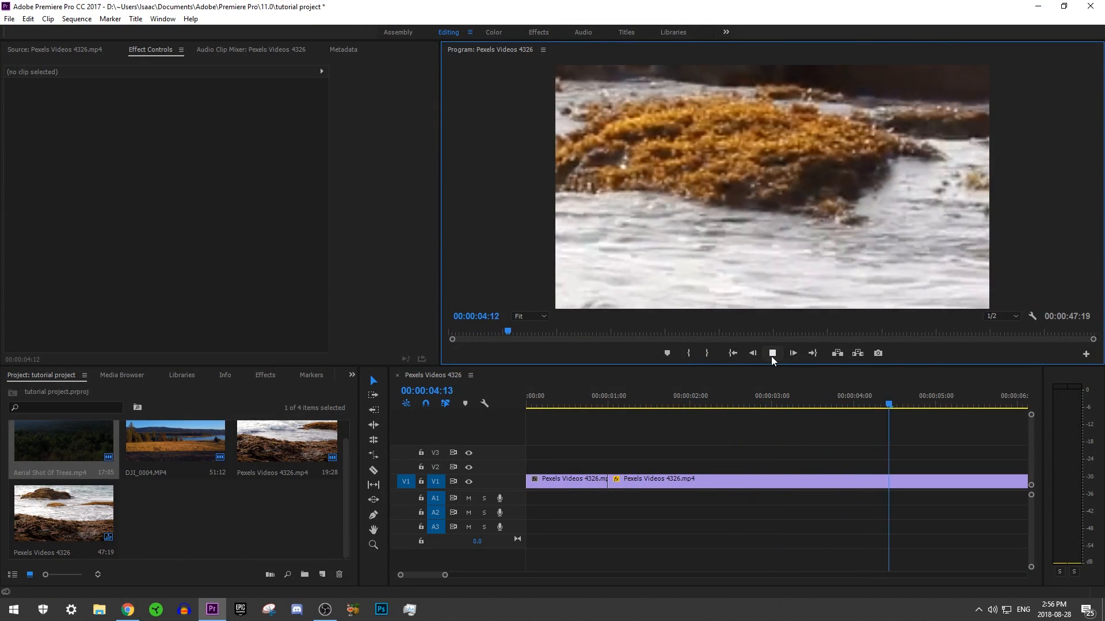
{"action": "left_click", "coordinate": [771, 355]}
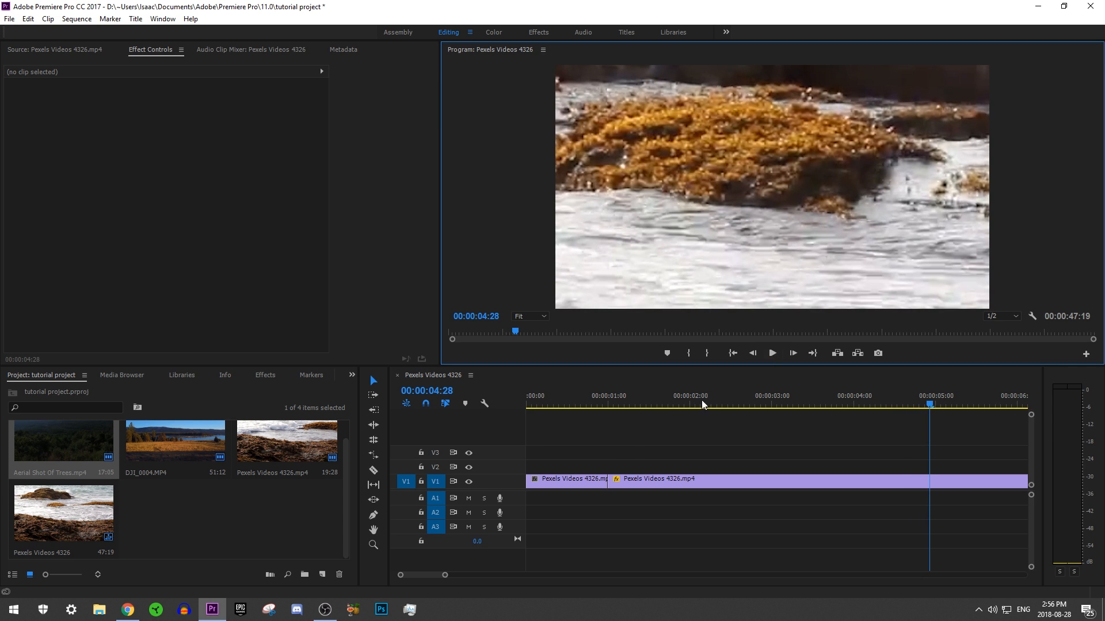
Step: Remove the Cube Spin transition between the second Pexels piece and the DJI_0004.MP4 clip
{"action": "left_click_drag", "start_coordinate": [446, 576], "coordinate": [510, 576]}
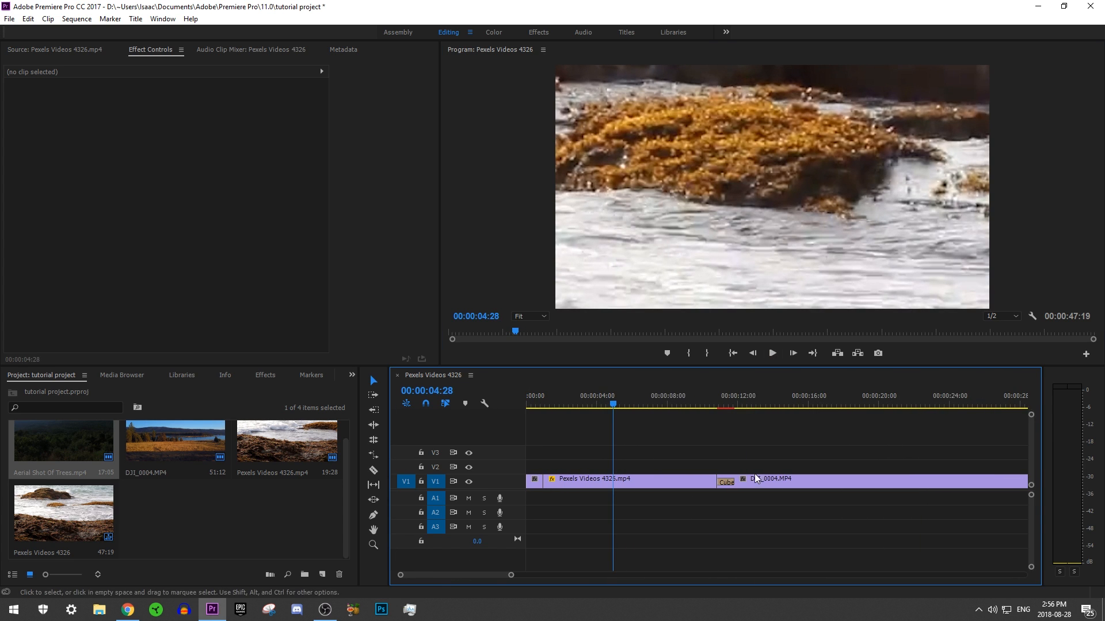
{"action": "right_click", "coordinate": [724, 484]}
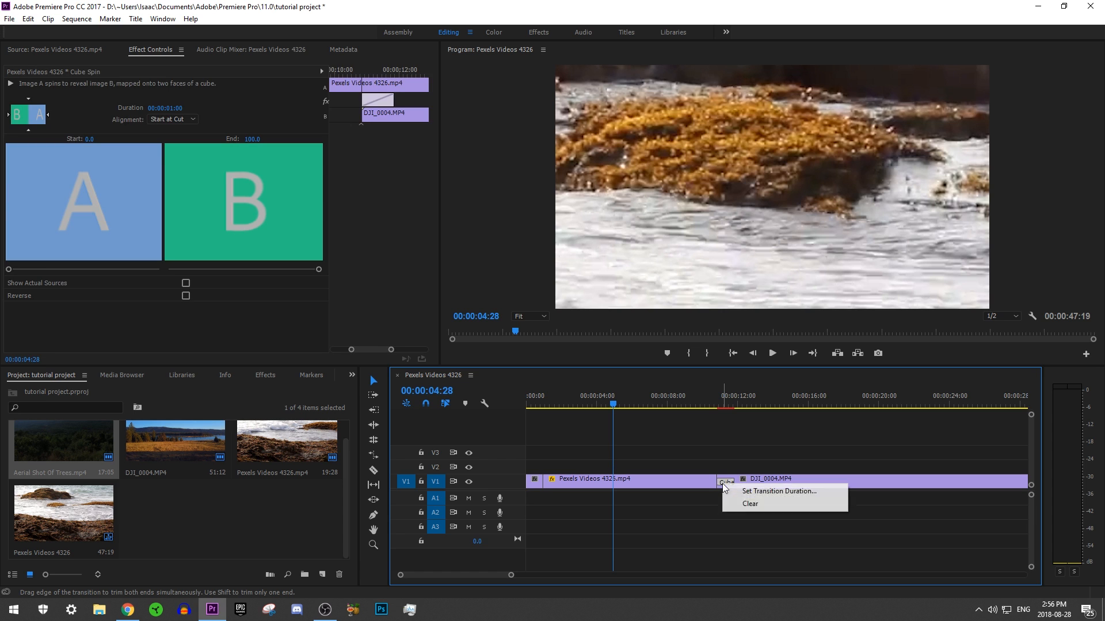
{"action": "left_click", "coordinate": [759, 502]}
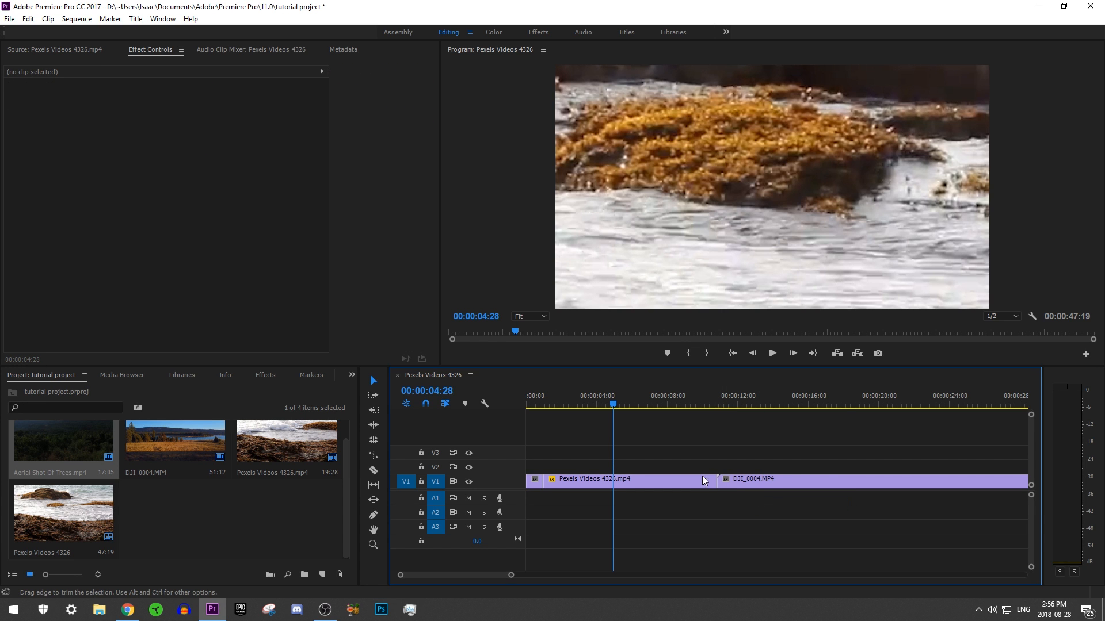
Step: Play the sequence across the cut between the Pexels piece and DJI_0004.MP4 to review it without a transition
{"action": "left_click", "coordinate": [708, 398]}
{"action": "left_click", "coordinate": [769, 358]}
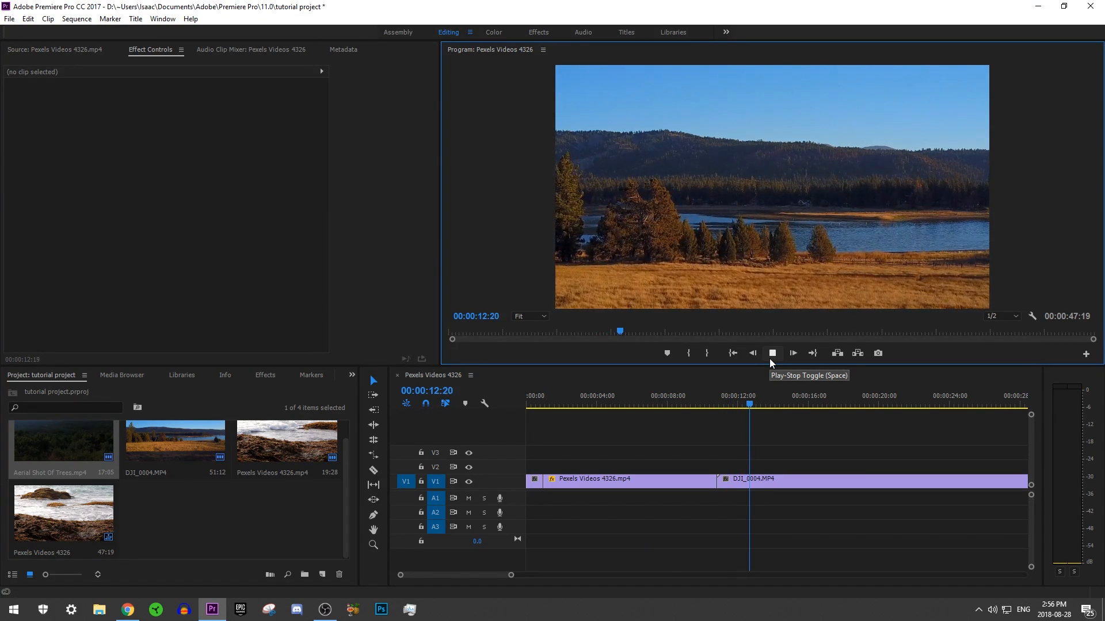
{"action": "left_click", "coordinate": [770, 359]}
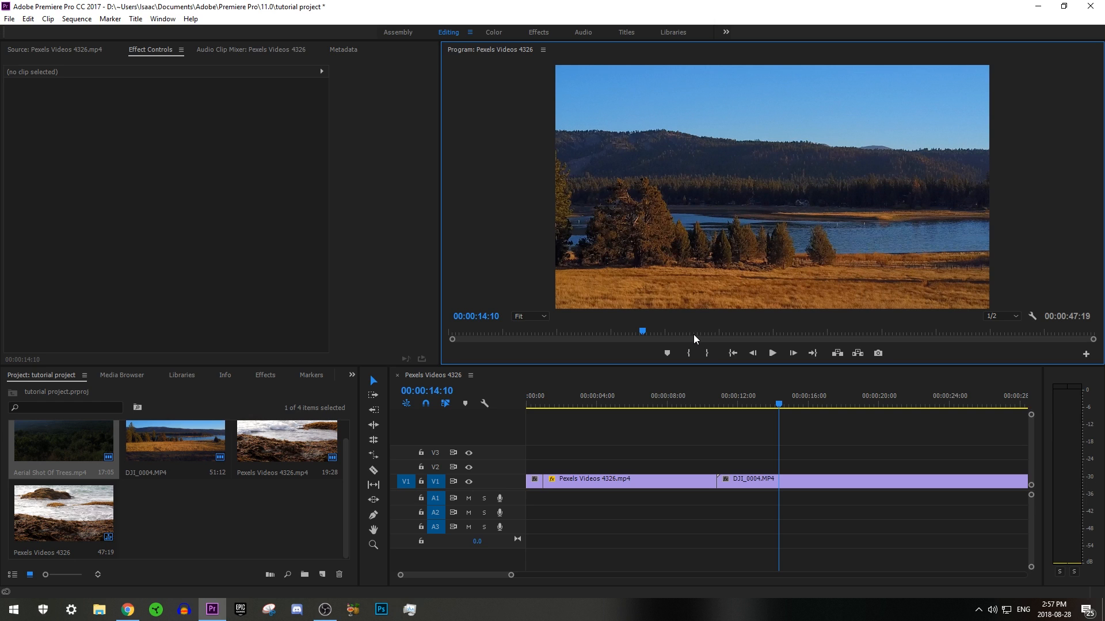
Step: Bring "Angry kid DESTROYING keyboard and headphones!! MUST WATCH!!.mp4" from File Explorer into the sequence, with its audio, directly after the Aerial Shot Of Trees clip
{"action": "left_click", "coordinate": [565, 496]}
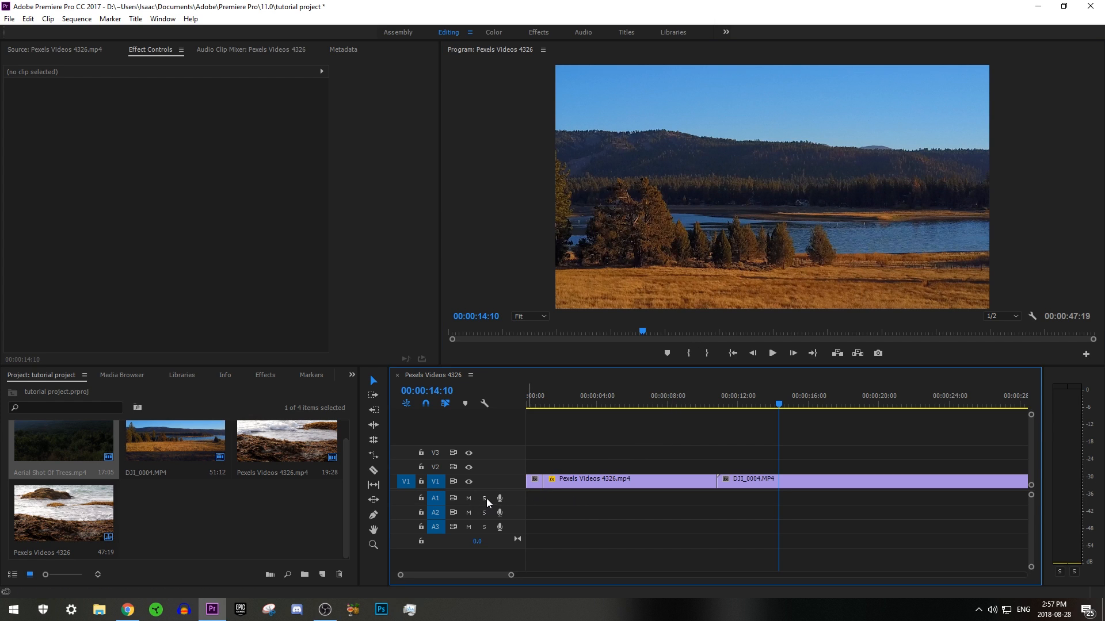
{"action": "left_click_drag", "start_coordinate": [541, 500], "coordinate": [1024, 493]}
{"action": "left_click_drag", "start_coordinate": [511, 575], "coordinate": [636, 575]}
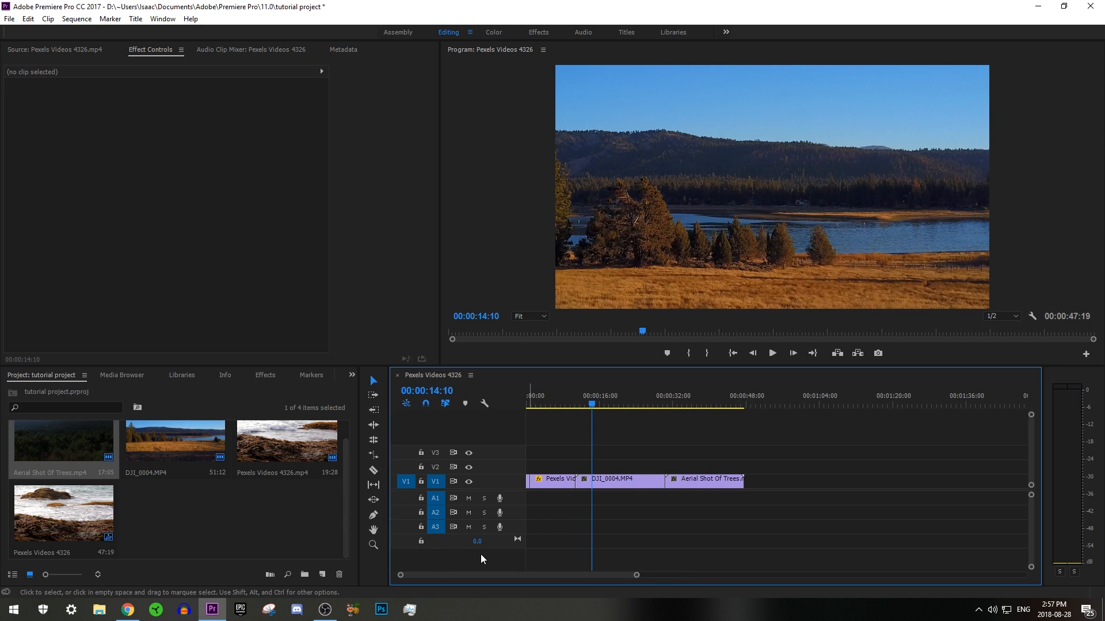
{"action": "left_click", "coordinate": [99, 610]}
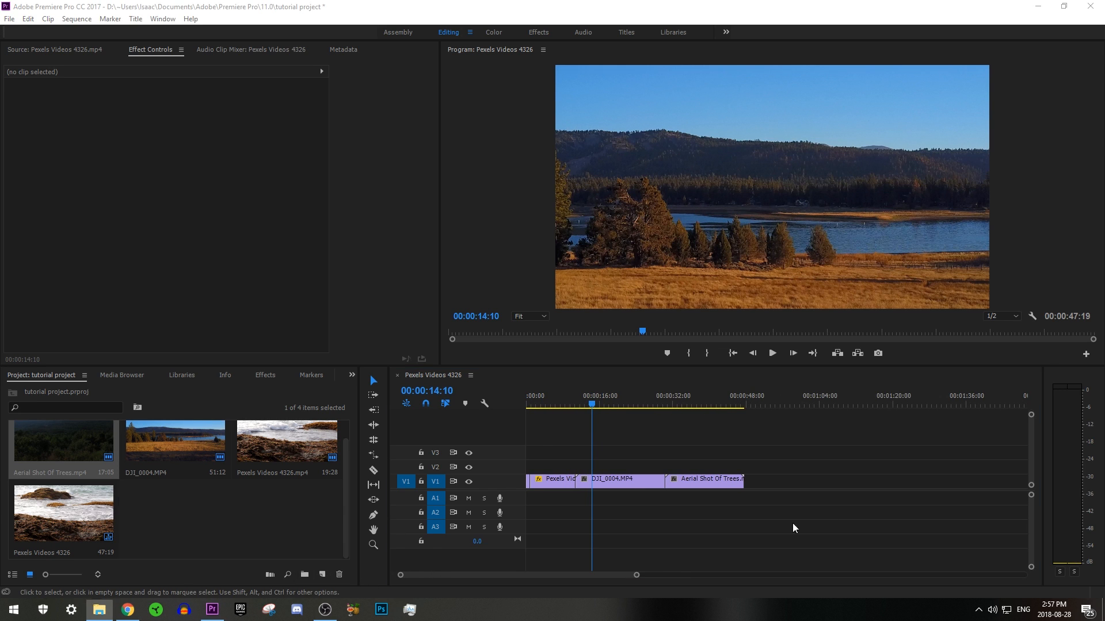
{"action": "left_click_drag", "start_coordinate": [773, 420], "coordinate": [750, 488]}
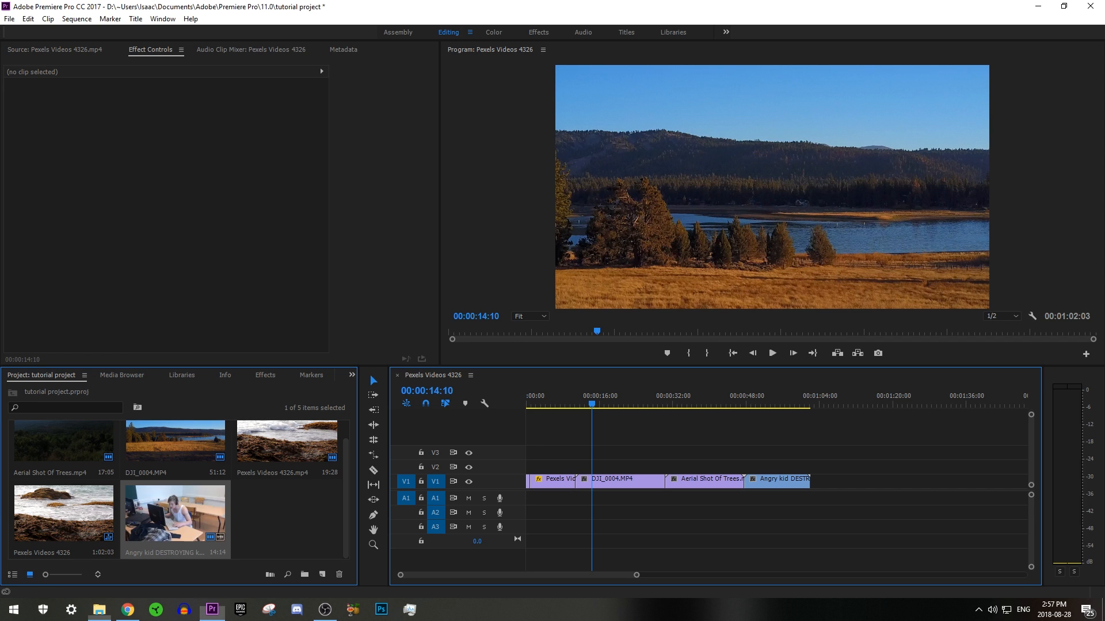
{"action": "left_click_drag", "start_coordinate": [166, 525], "coordinate": [751, 501]}
Step: Park the playhead at 00:00:47:19 and scale the keyboard clip up to 477.5 so it fills the frame
{"action": "left_click_drag", "start_coordinate": [742, 401], "coordinate": [742, 401]}
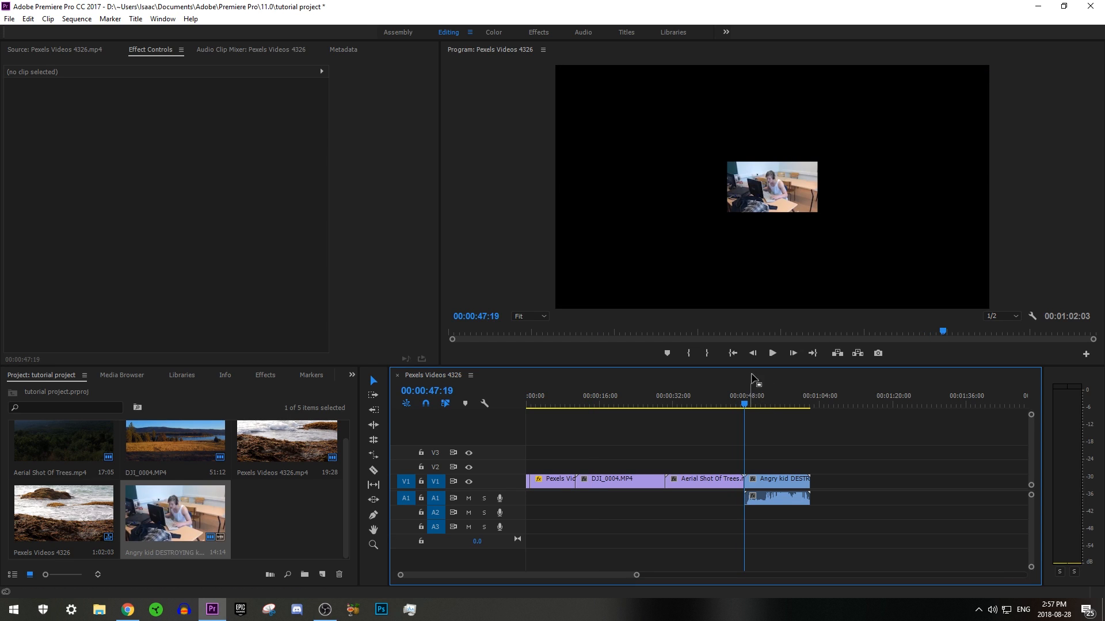
{"action": "left_click", "coordinate": [790, 165]}
{"action": "left_click", "coordinate": [791, 165]}
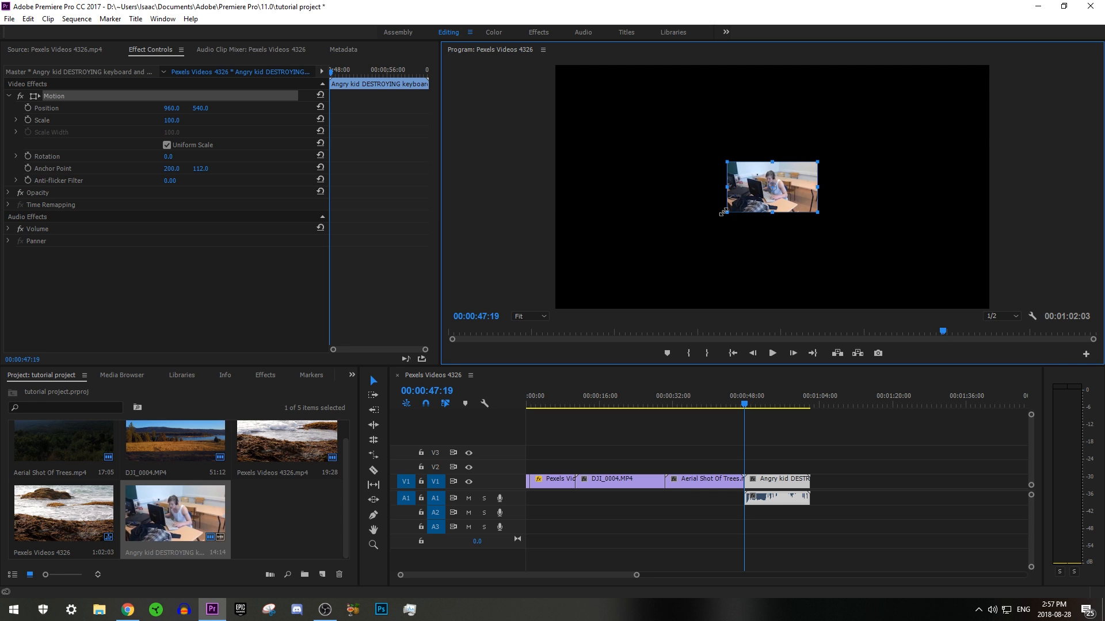
{"action": "left_click_drag", "start_coordinate": [723, 213], "coordinate": [583, 307]}
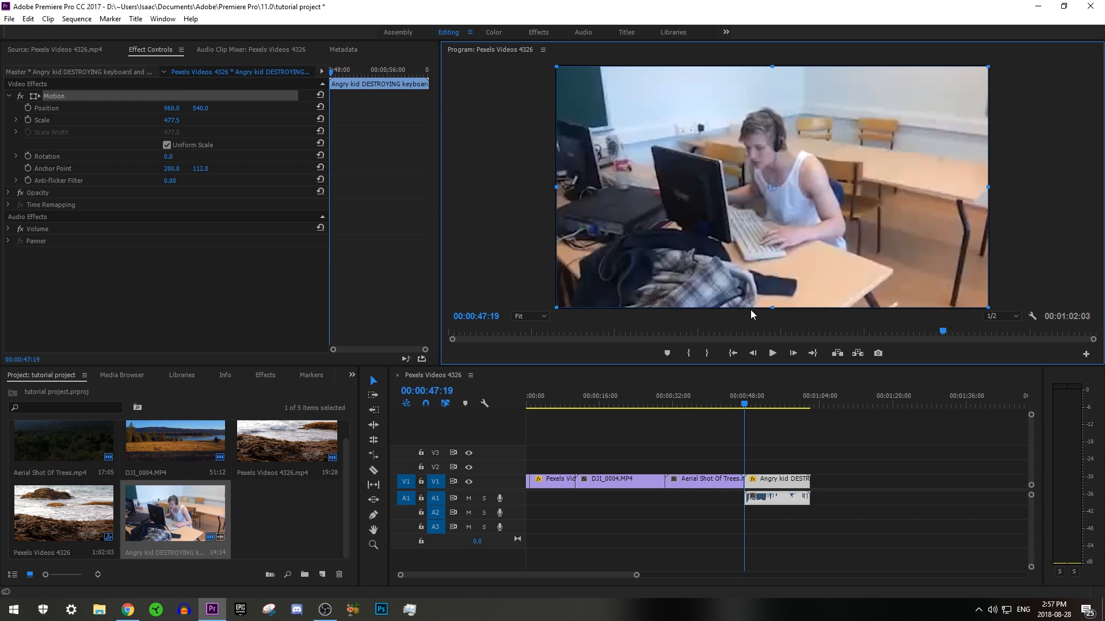
Step: Play the keyboard clip from its start to about 00:00:53:23 to find where the loud action begins
{"action": "left_click", "coordinate": [774, 351]}
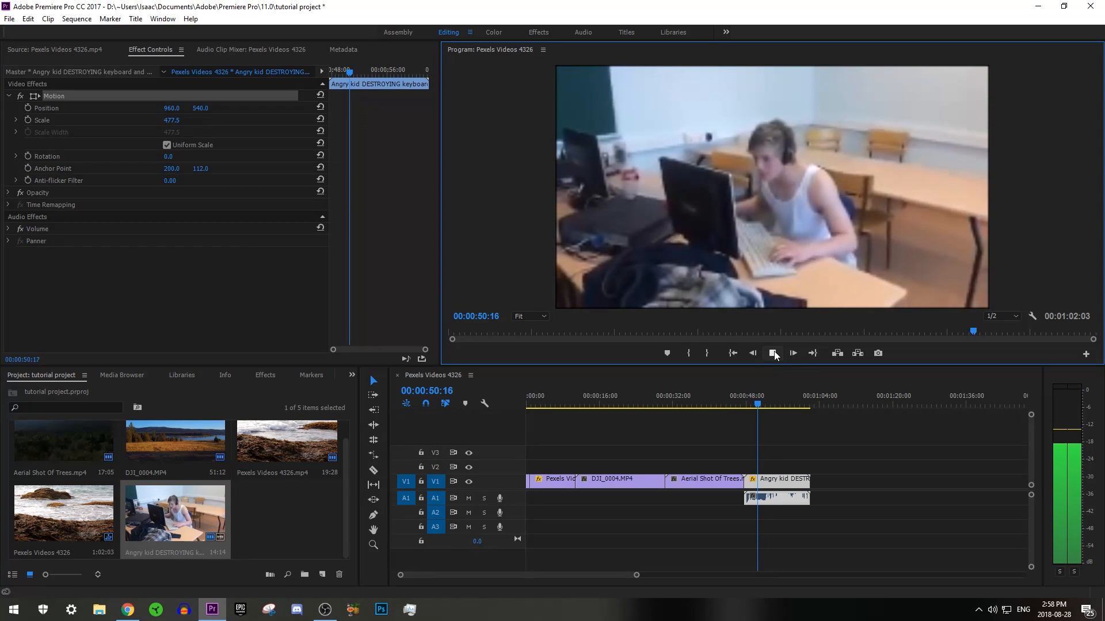
{"action": "left_click", "coordinate": [775, 352]}
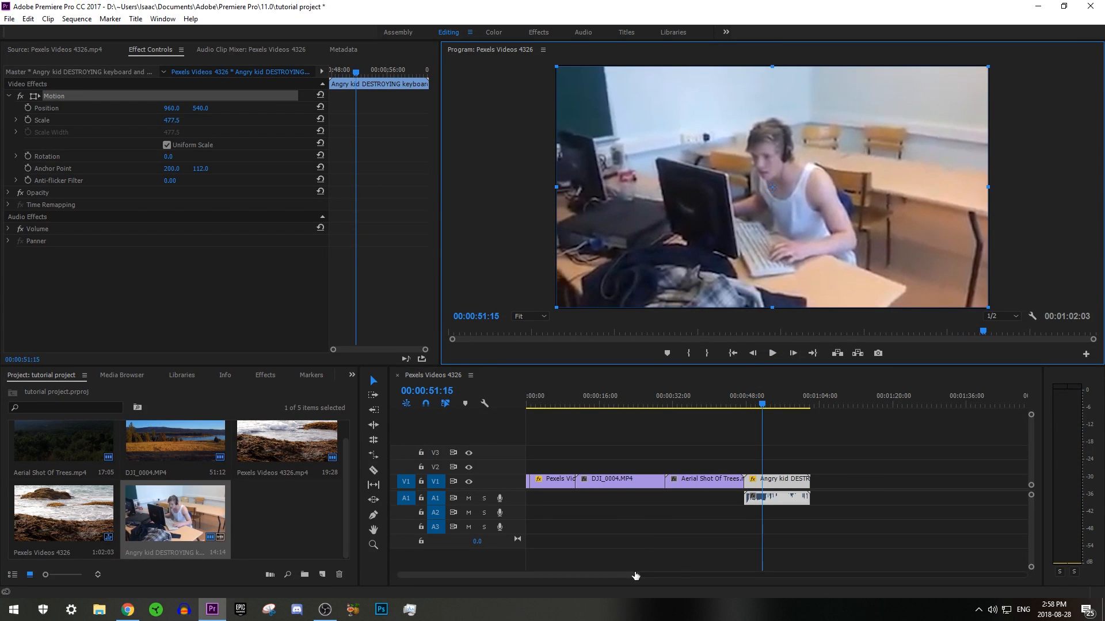
{"action": "left_click_drag", "start_coordinate": [635, 575], "coordinate": [598, 575]}
{"action": "left_click", "coordinate": [772, 353]}
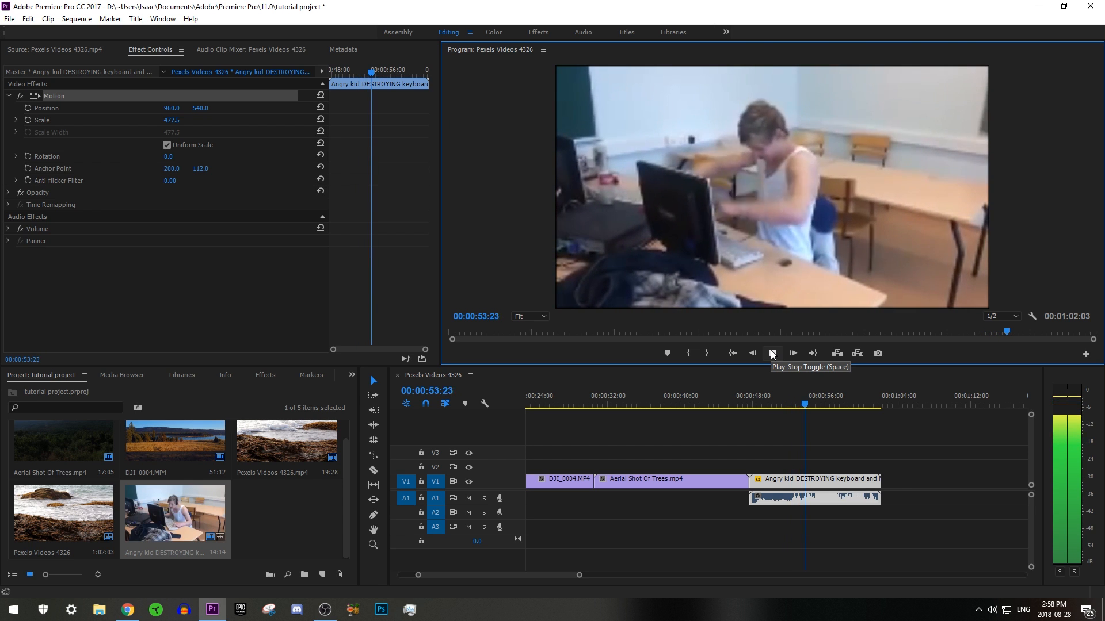
{"action": "left_click", "coordinate": [773, 353]}
Step: Enlarge the A1 and V1 tracks to show the keyboard clip's audio waveform and video thumbnail
{"action": "left_click_drag", "start_coordinate": [806, 402], "coordinate": [791, 403]}
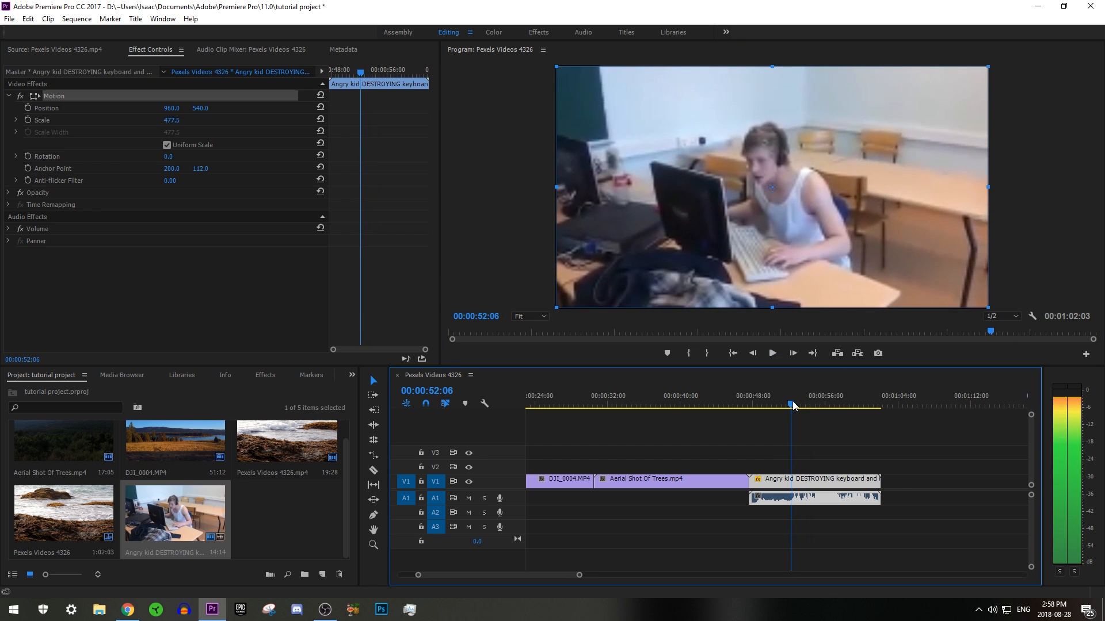
{"action": "key", "text": "equal"}
{"action": "key", "text": "equal"}
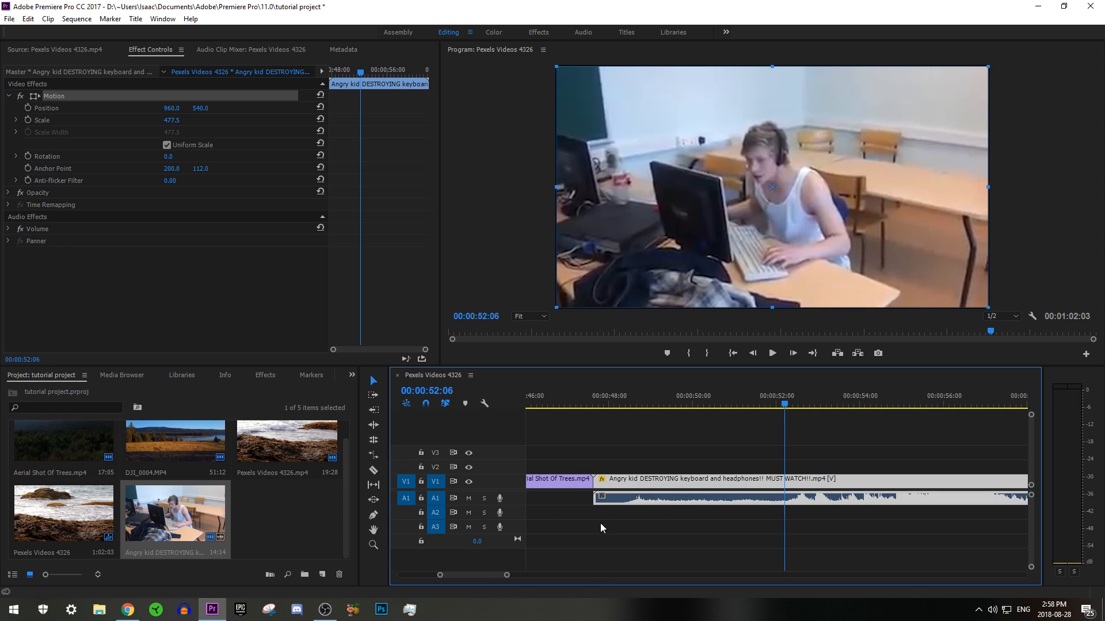
{"action": "left_click", "coordinate": [781, 397]}
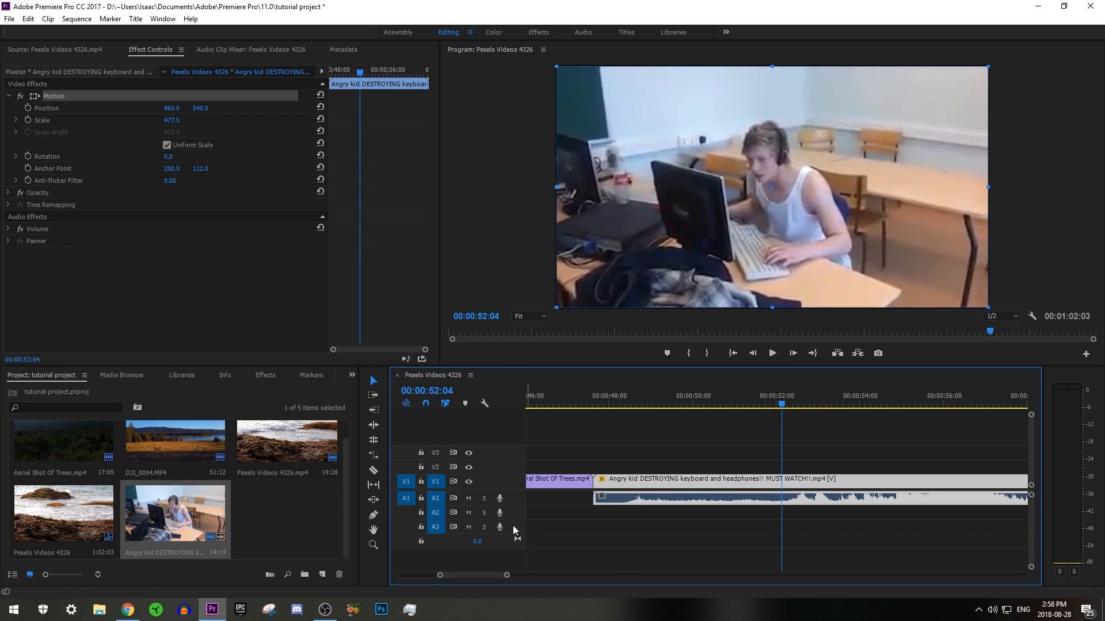
{"action": "left_click_drag", "start_coordinate": [512, 506], "coordinate": [512, 523]}
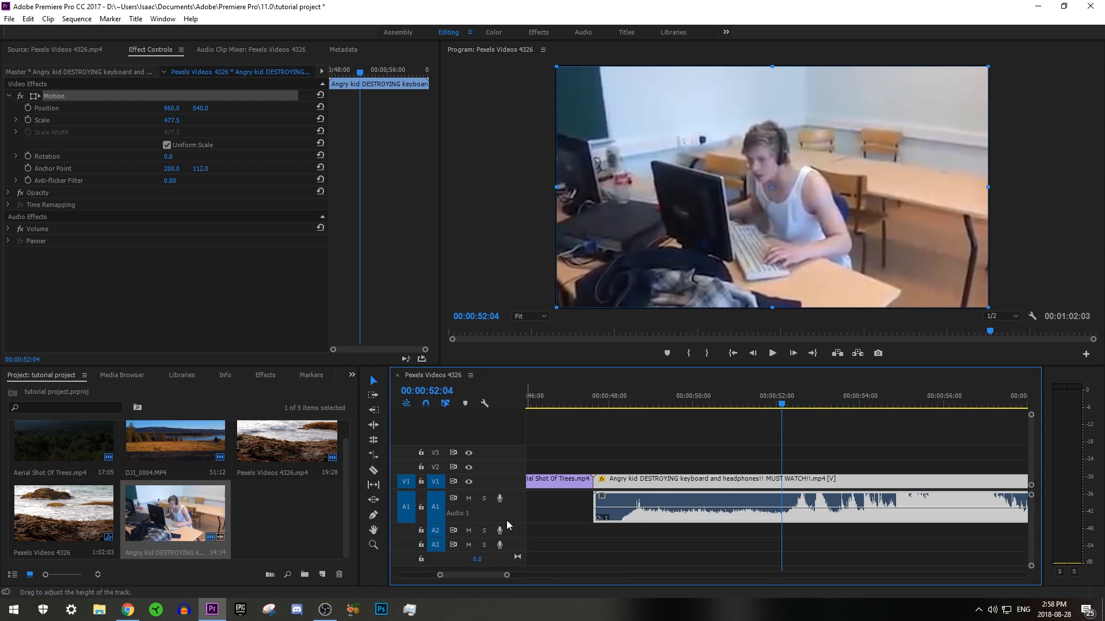
{"action": "left_click_drag", "start_coordinate": [493, 476], "coordinate": [494, 462]}
Step: Place the playhead at 00:00:52:09 just before the loud audio and split the keyboard clip there with the Razor tool
{"action": "left_click_drag", "start_coordinate": [775, 397], "coordinate": [795, 426]}
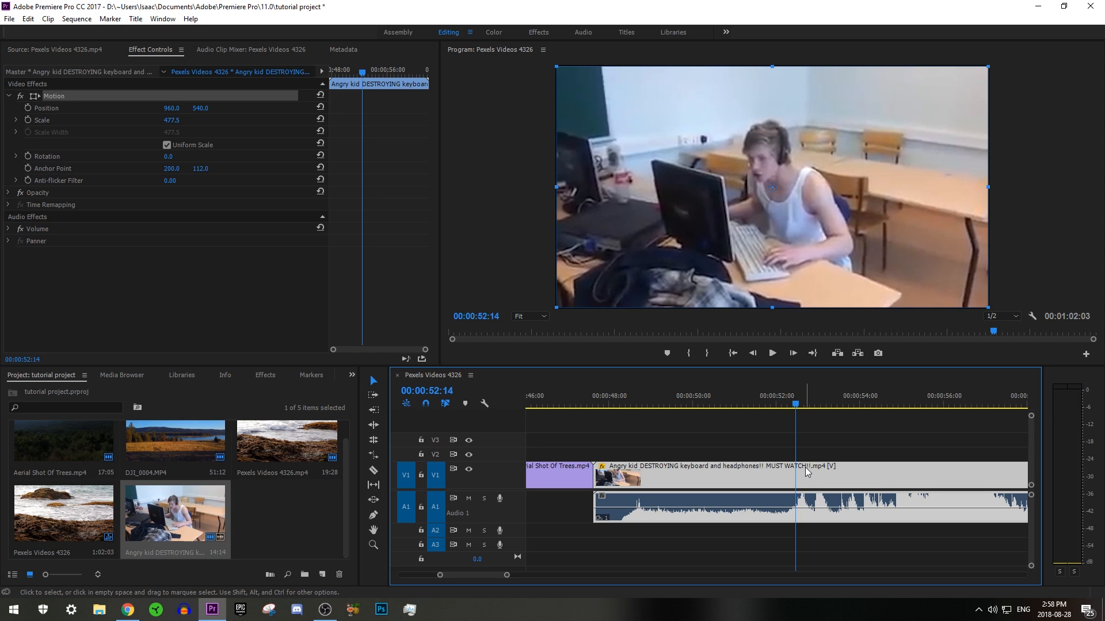
{"action": "left_click_drag", "start_coordinate": [793, 405], "coordinate": [799, 405]}
{"action": "left_click_drag", "start_coordinate": [506, 575], "coordinate": [460, 575]}
{"action": "left_click_drag", "start_coordinate": [740, 406], "coordinate": [657, 413]}
{"action": "left_click", "coordinate": [373, 470]}
{"action": "left_click", "coordinate": [653, 477]}
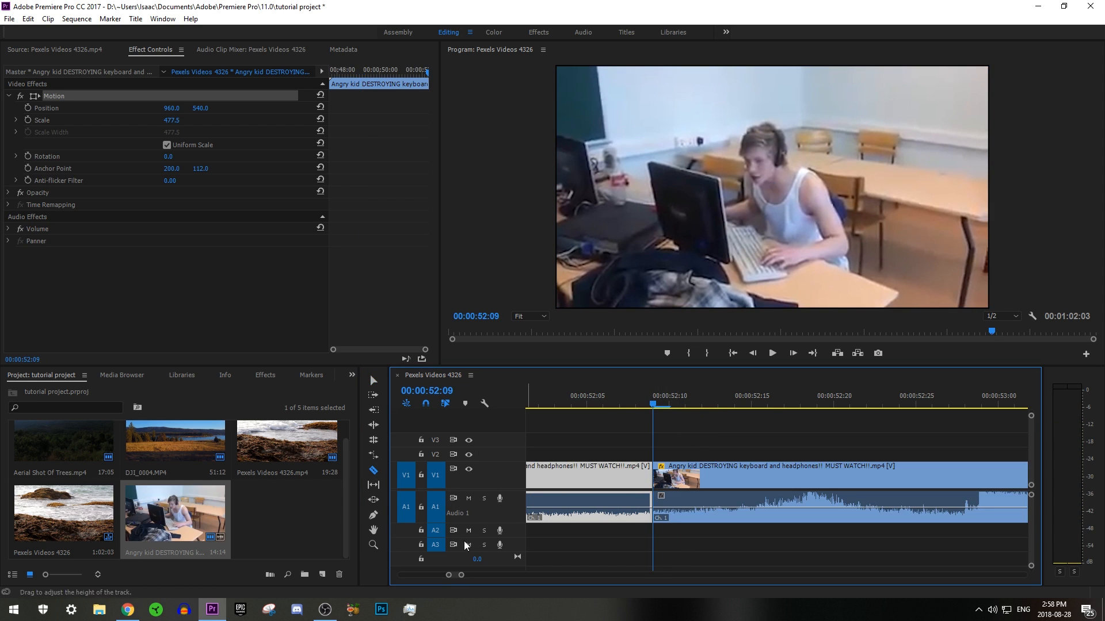
Step: Delete the first piece of the keyboard clip and ripple delete the gap it leaves after Aerial Shot Of Trees
{"action": "left_click_drag", "start_coordinate": [460, 575], "coordinate": [598, 575]}
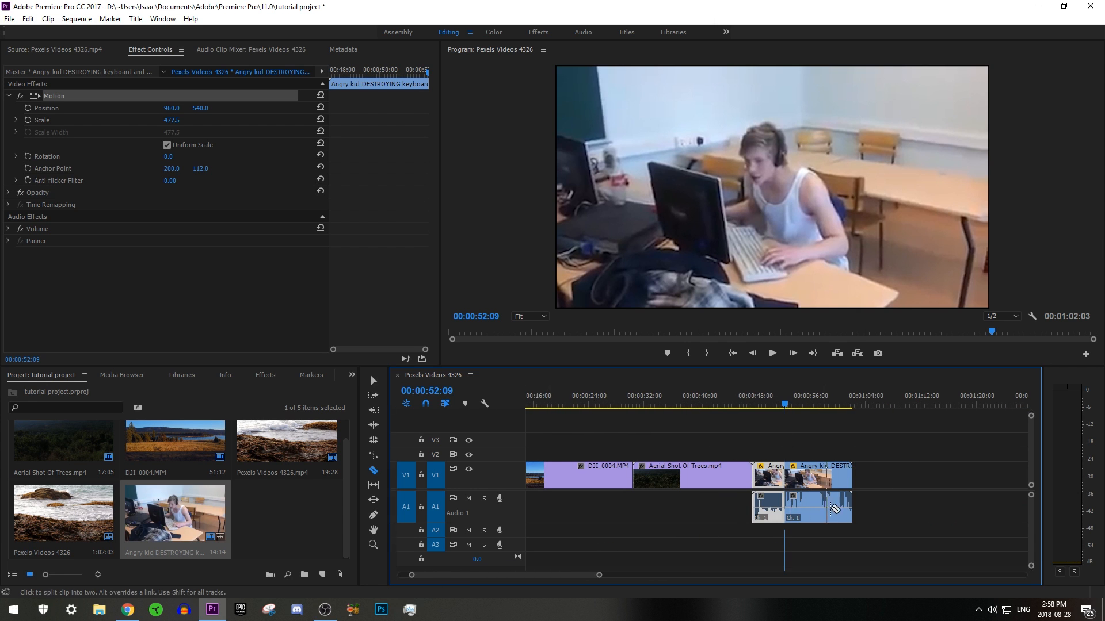
{"action": "left_click", "coordinate": [379, 383]}
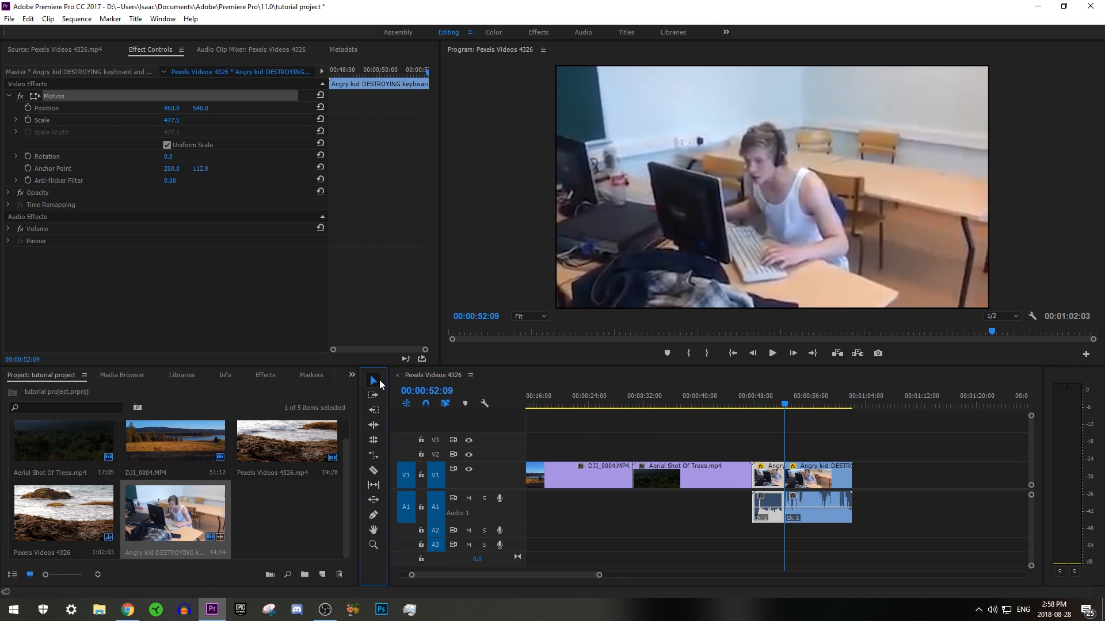
{"action": "left_click", "coordinate": [776, 481]}
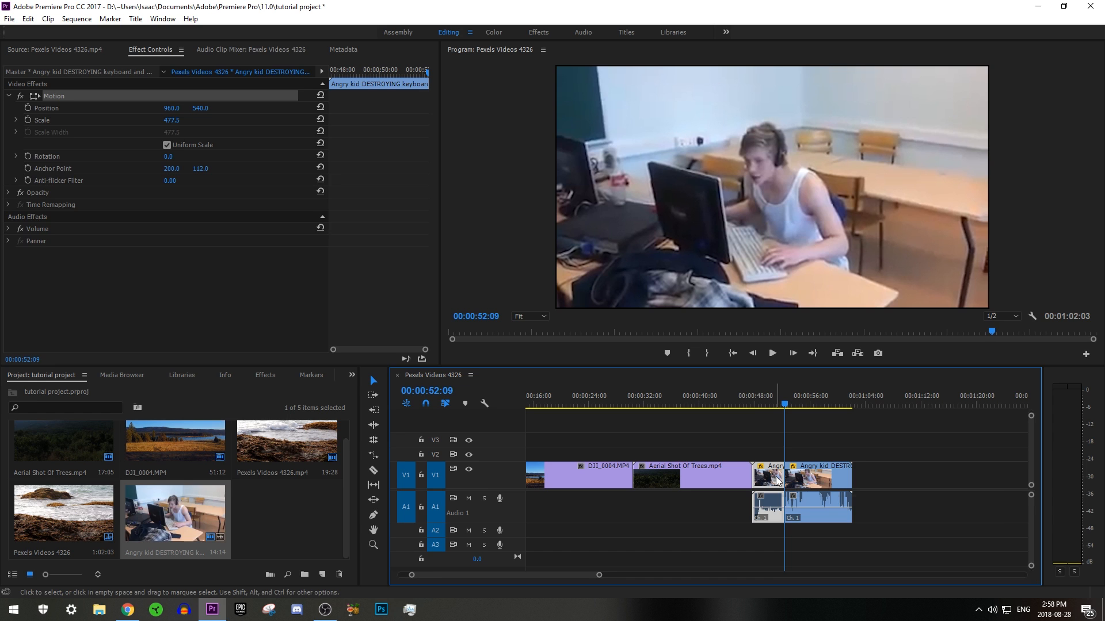
{"action": "key", "text": "Delete"}
{"action": "right_click", "coordinate": [776, 477]}
{"action": "left_click", "coordinate": [792, 485]}
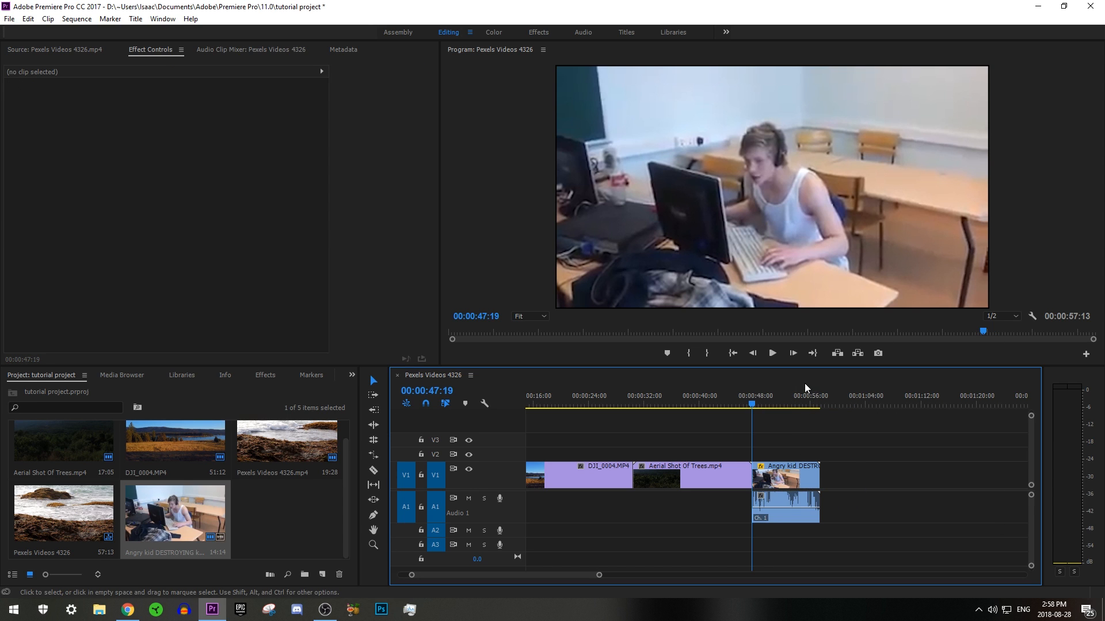
Step: Play the sequence from 00:00:45:02 to review the cut from the trees to the shortened keyboard clip
{"action": "left_click", "coordinate": [734, 395]}
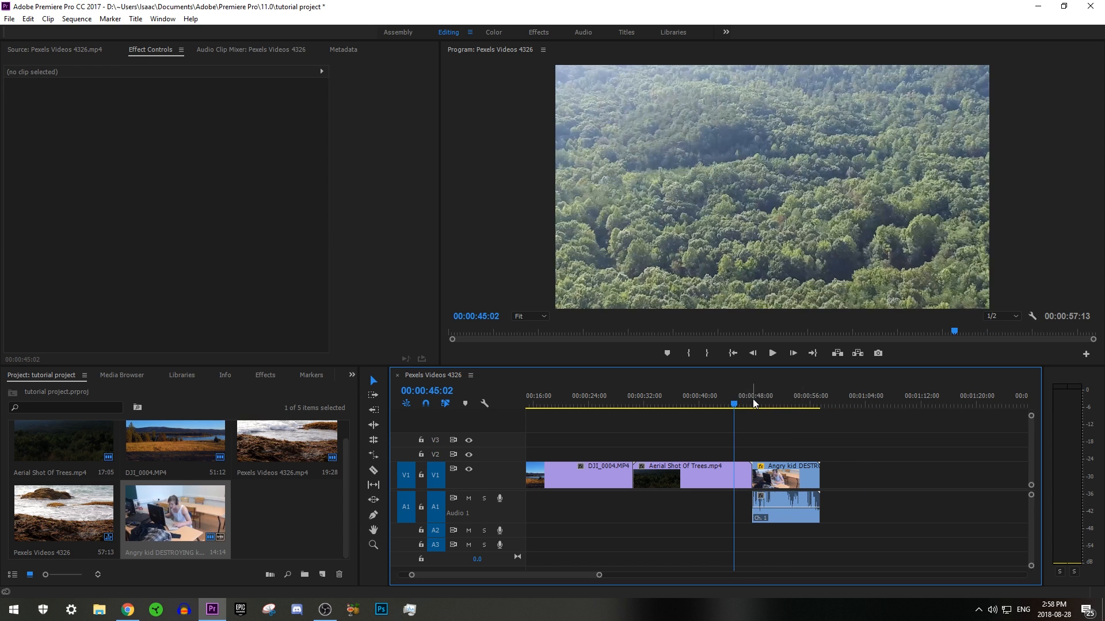
{"action": "left_click", "coordinate": [770, 359]}
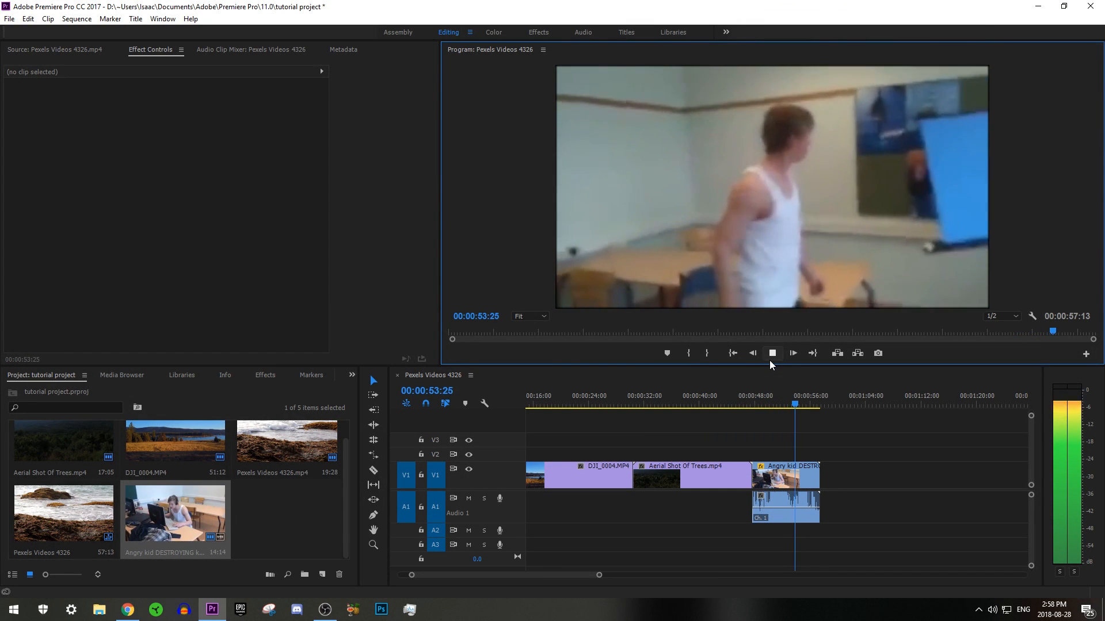
{"action": "left_click", "coordinate": [771, 355]}
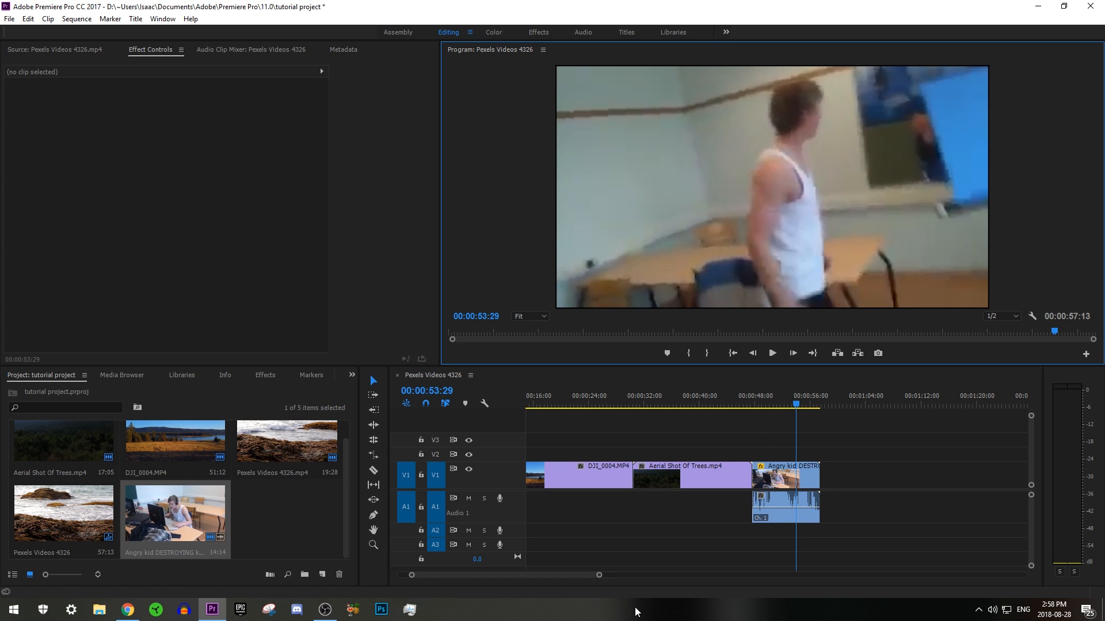
Step: Place the playhead at 00:00:52:23 and trim the end of the keyboard clip back to it
{"action": "left_click_drag", "start_coordinate": [599, 575], "coordinate": [548, 575]}
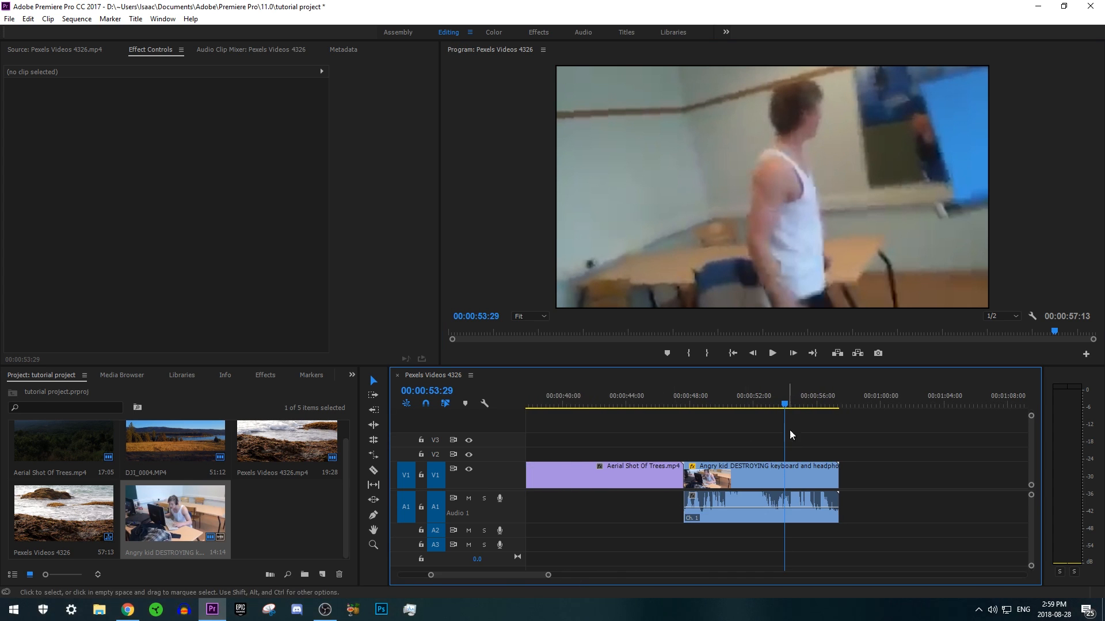
{"action": "left_click", "coordinate": [765, 398]}
{"action": "left_click_drag", "start_coordinate": [766, 395], "coordinate": [767, 395]}
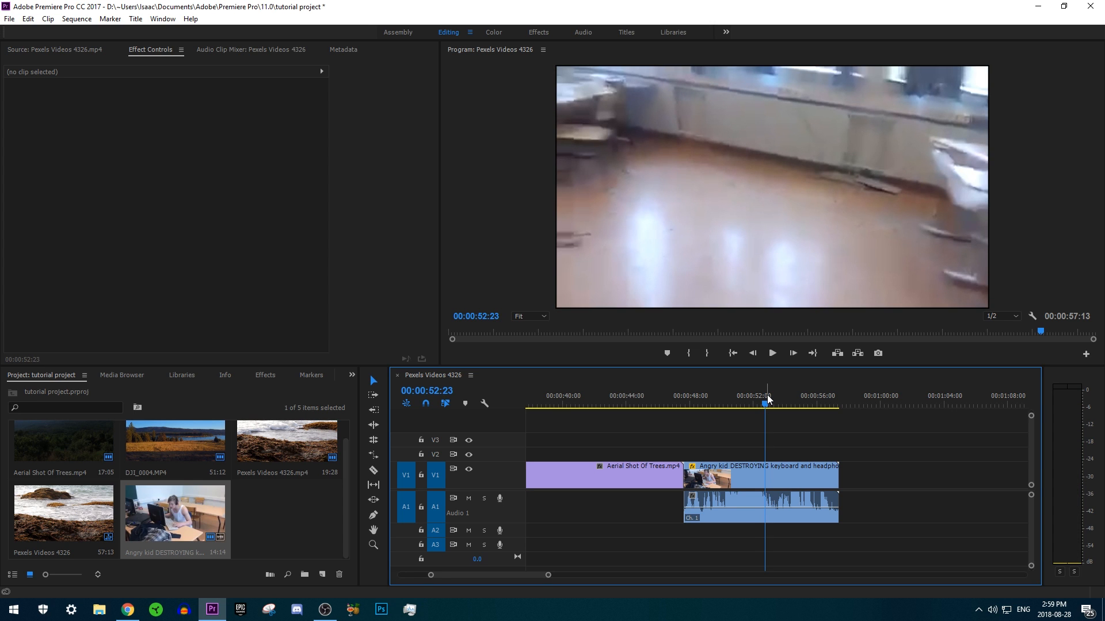
{"action": "left_click_drag", "start_coordinate": [831, 472], "coordinate": [759, 472]}
Step: Check the trimmed keyboard clip at 00:00:50:02 and play the opening of the sequence up to 00:00:01:20
{"action": "left_click_drag", "start_coordinate": [745, 397], "coordinate": [722, 387]}
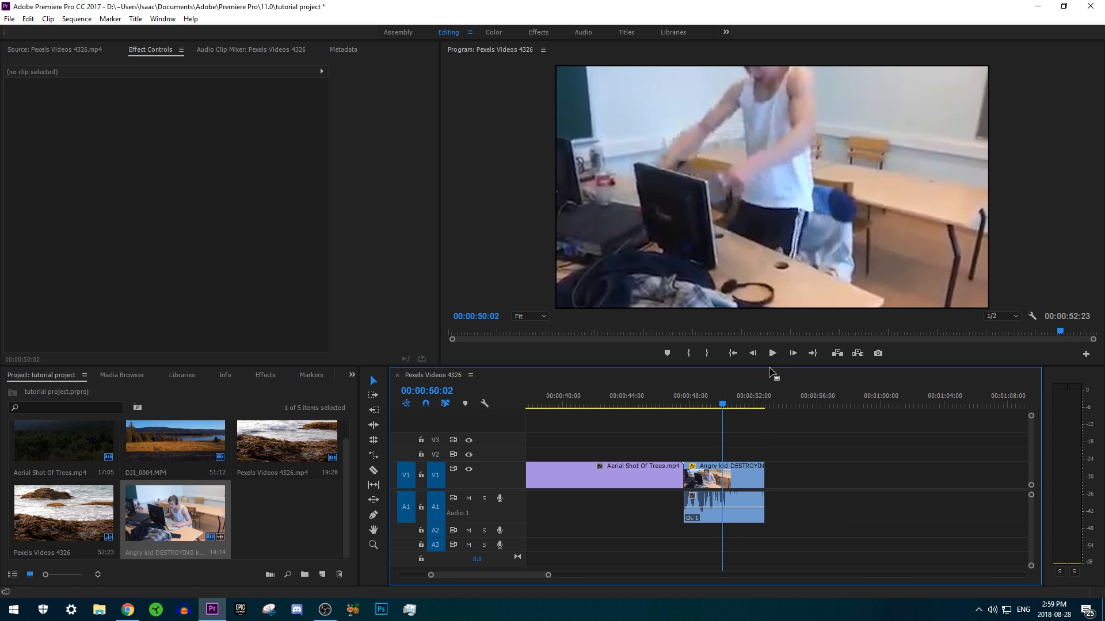
{"action": "left_click", "coordinate": [772, 352]}
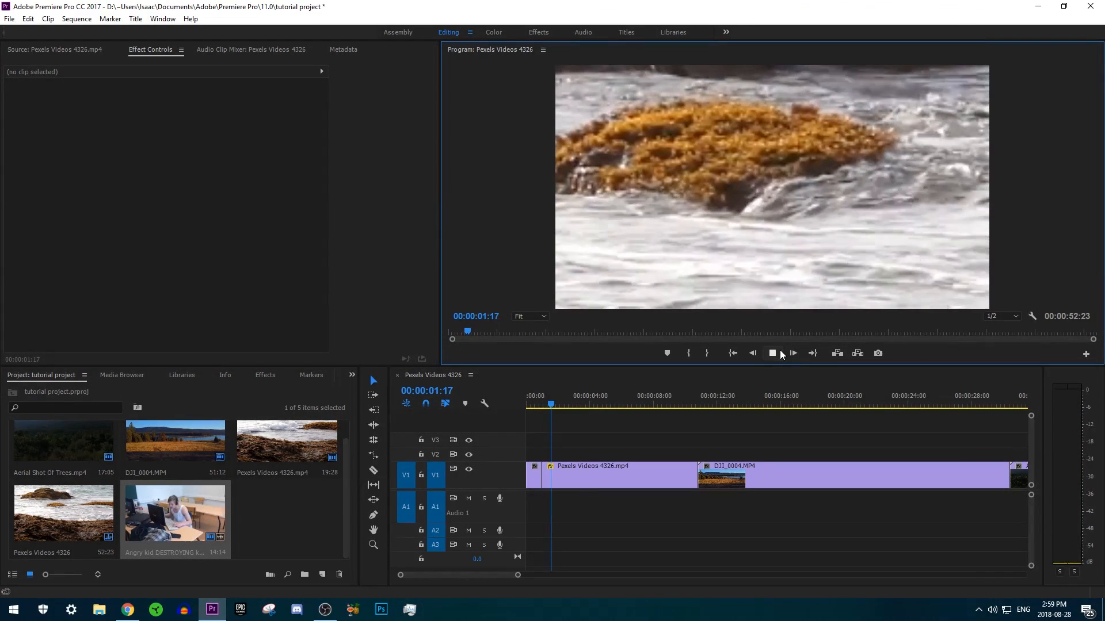
{"action": "left_click", "coordinate": [780, 353]}
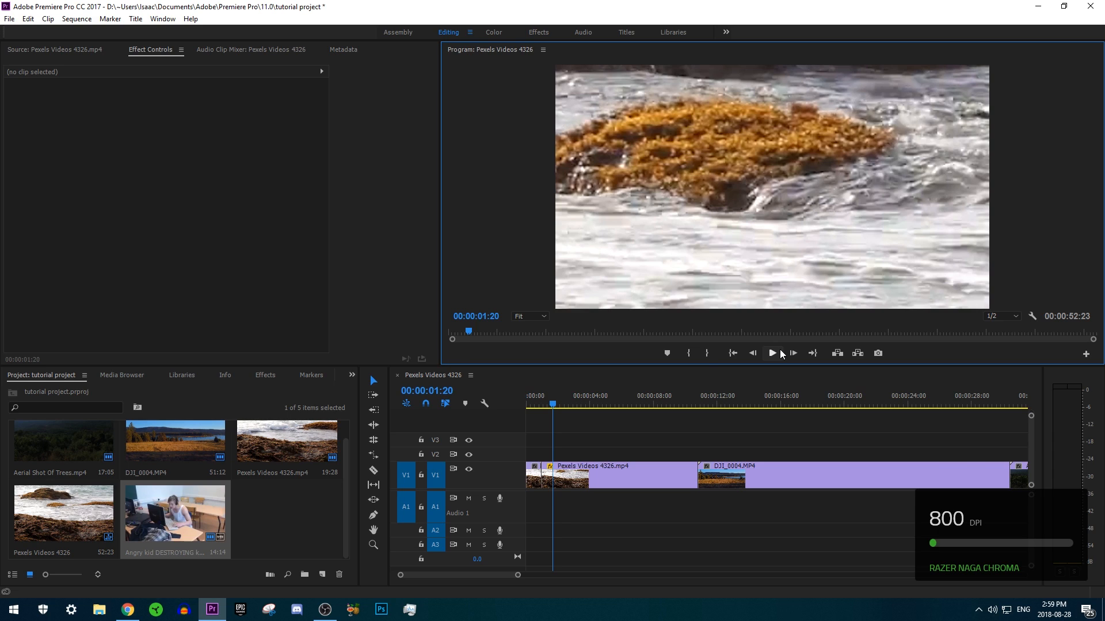